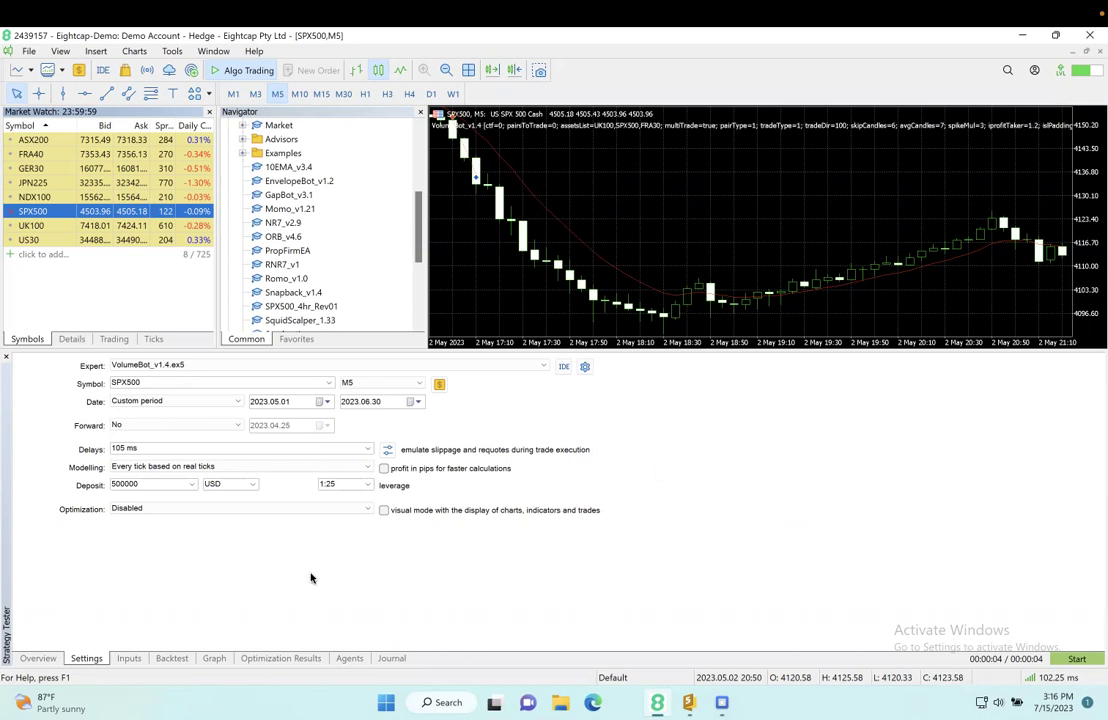
pyautogui.click(130, 659)
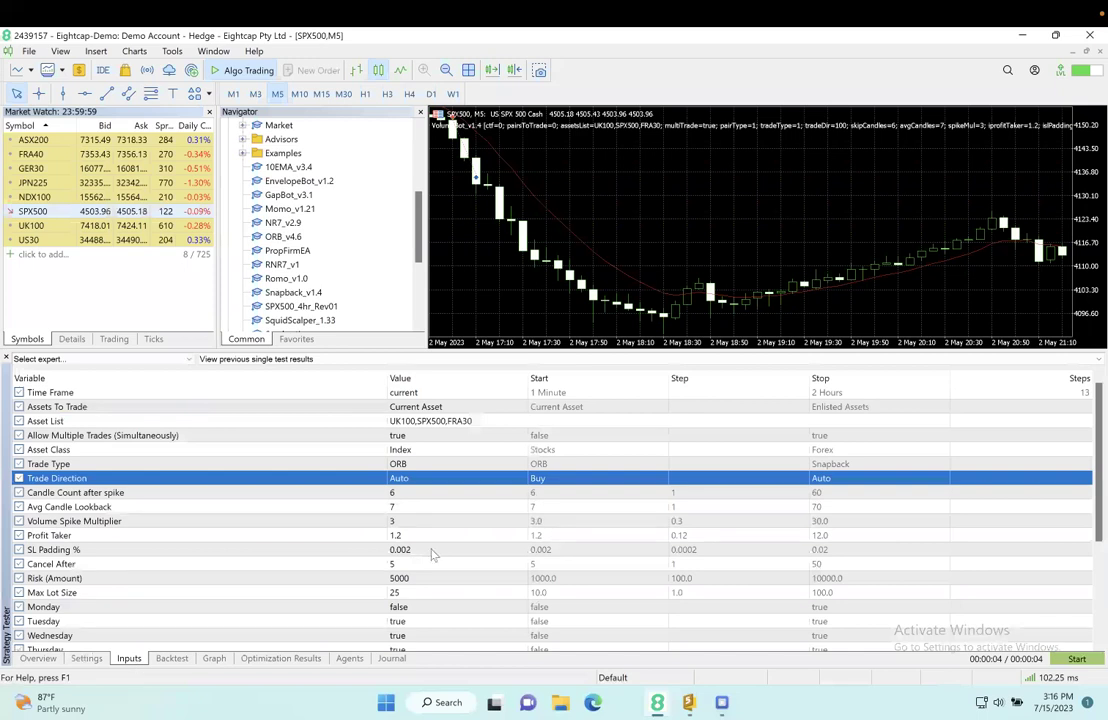
pyautogui.click(452, 409)
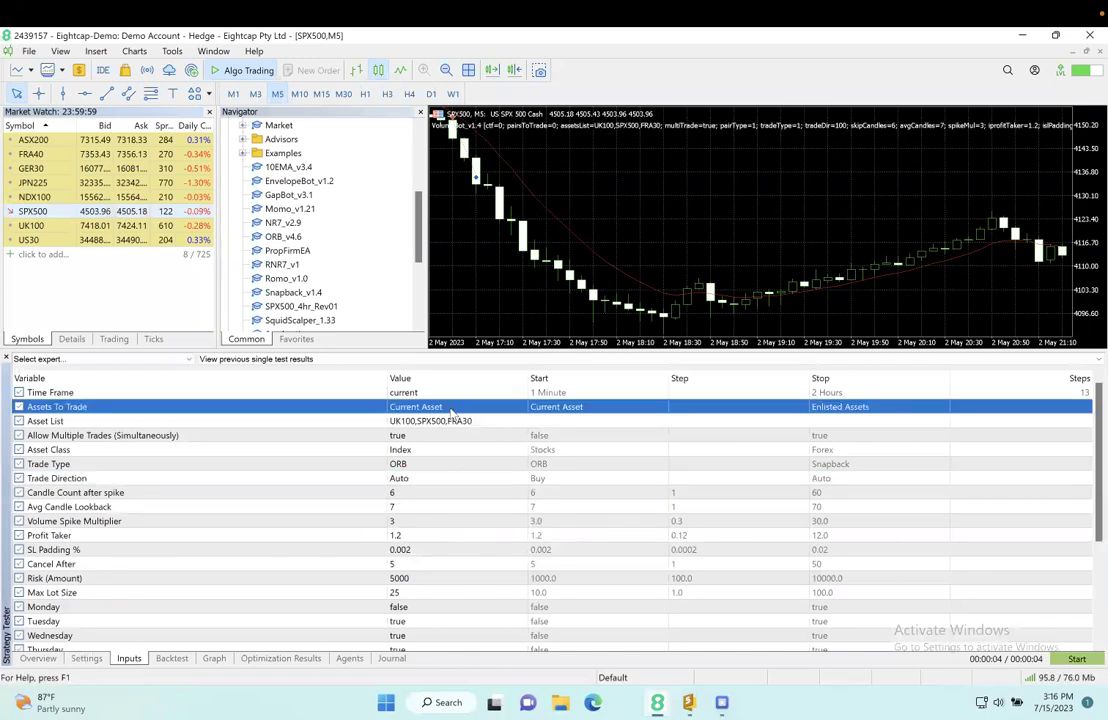
pyautogui.click(452, 412)
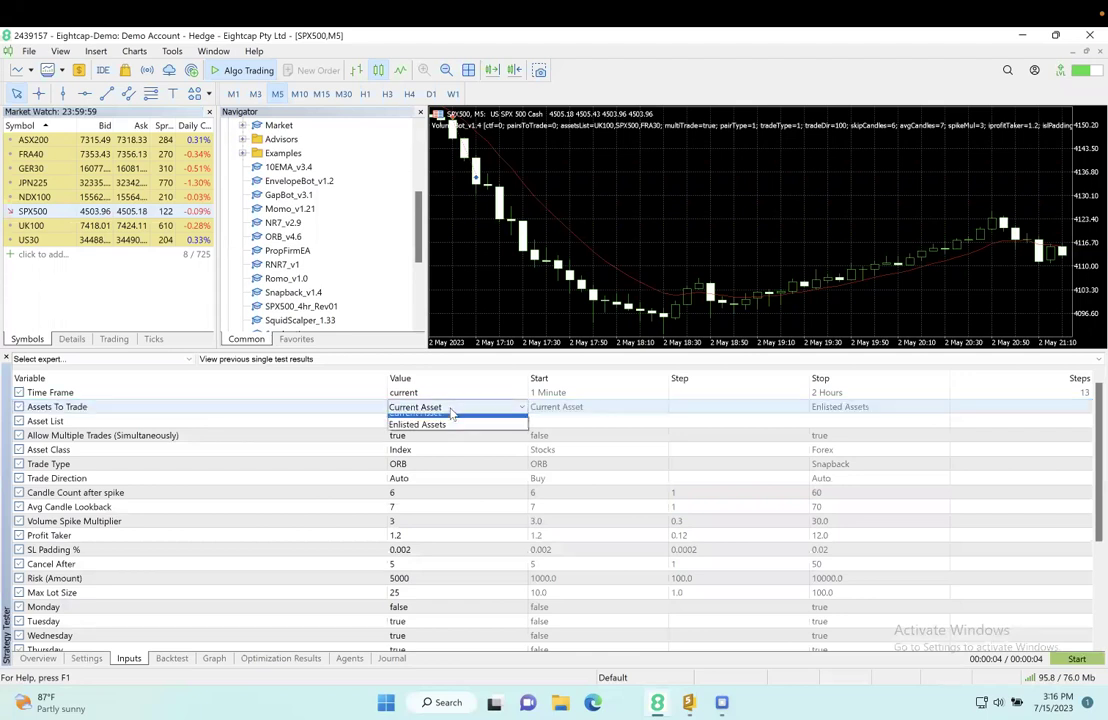
pyautogui.click(438, 434)
pyautogui.click(445, 423)
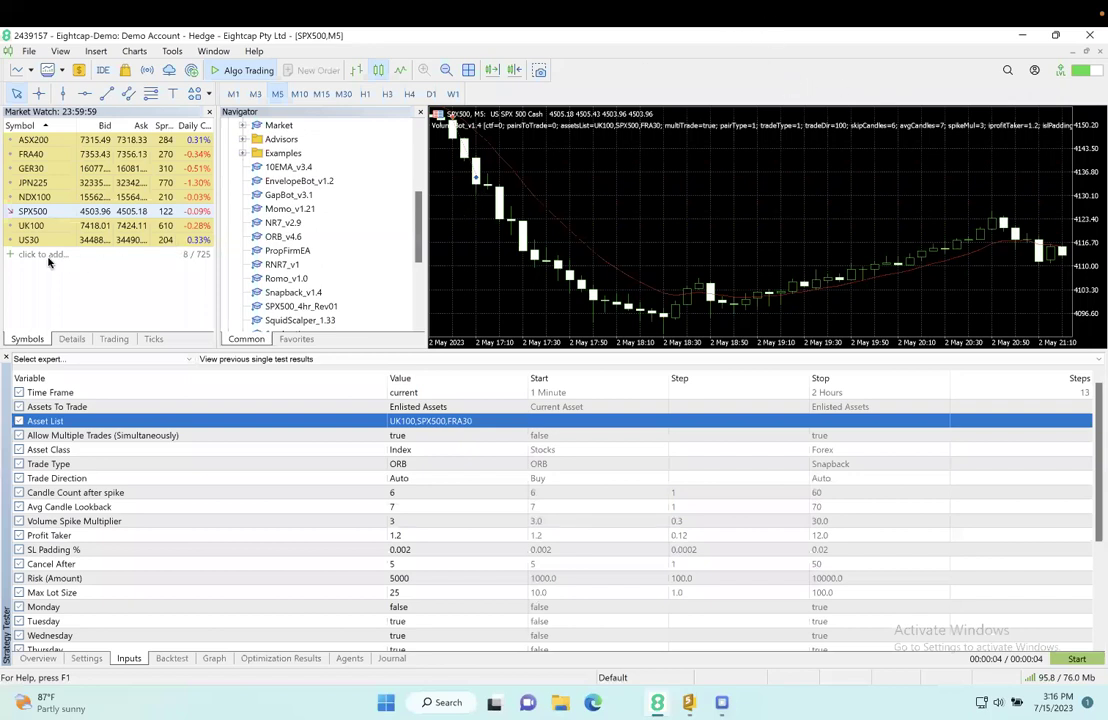
pyautogui.moveTo(40, 254)
pyautogui.mouseDown()
pyautogui.moveTo(216, 260)
pyautogui.moveTo(240, 195)
pyautogui.mouseUp()
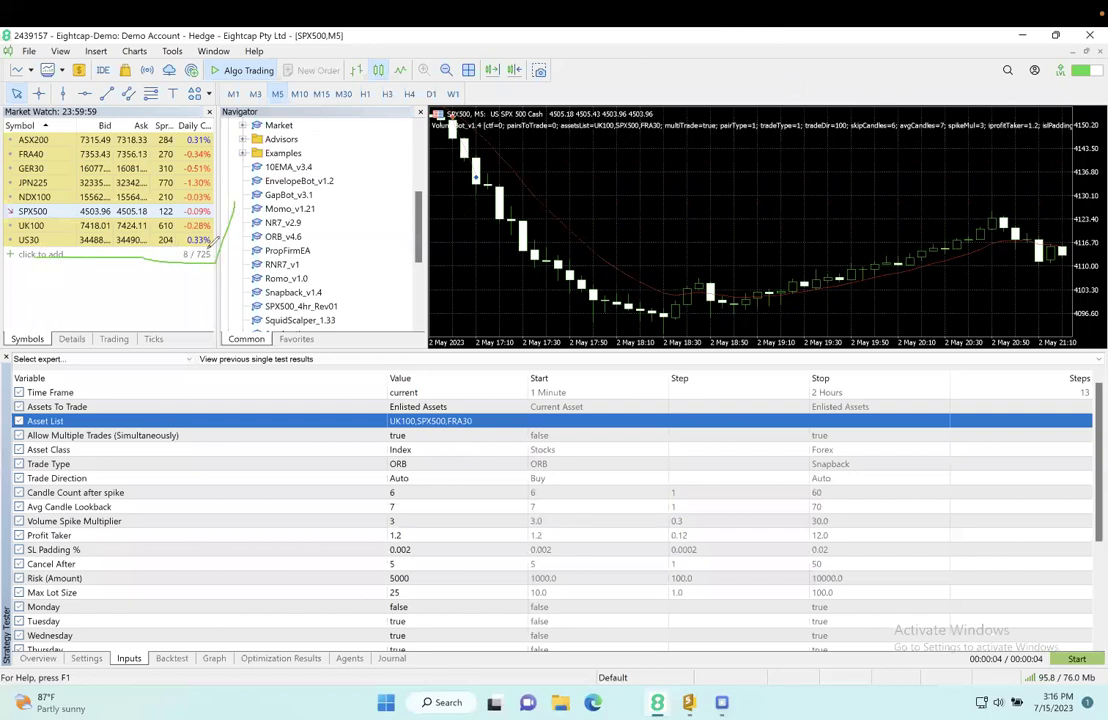
pyautogui.moveTo(225, 250); pyautogui.dragTo(382, 416)
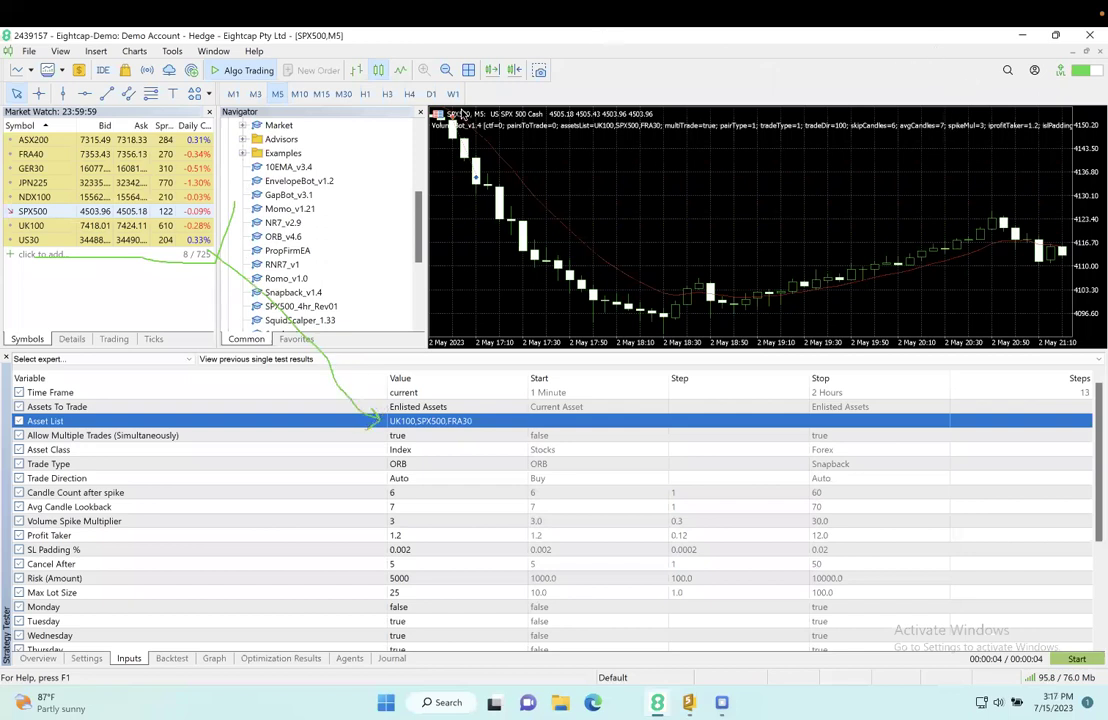
pyautogui.press('Escape')
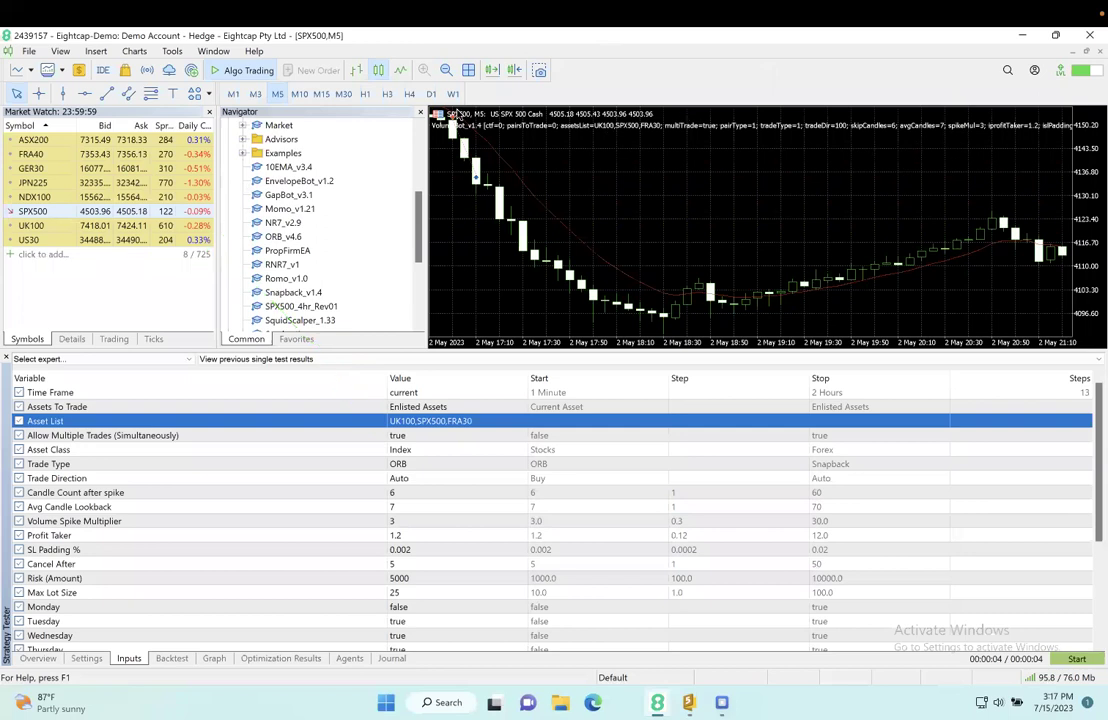
pyautogui.click(417, 437)
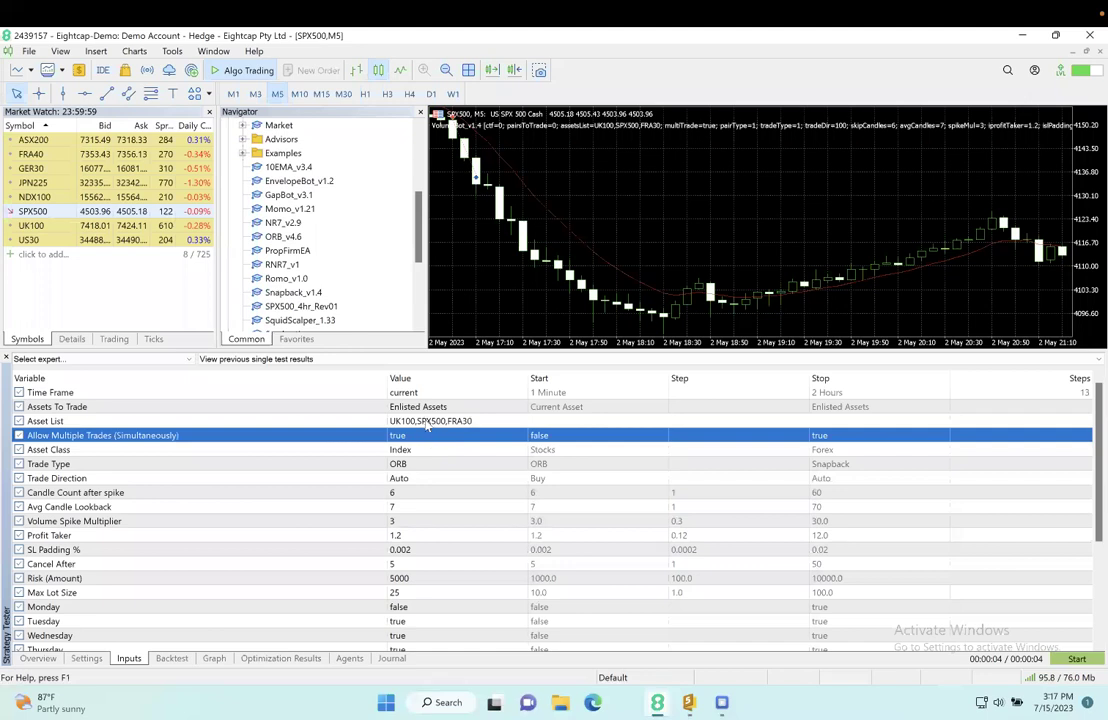
pyautogui.click(437, 421)
pyautogui.click(439, 408)
pyautogui.click(439, 408)
pyautogui.click(439, 408)
pyautogui.click(398, 435)
pyautogui.click(86, 658)
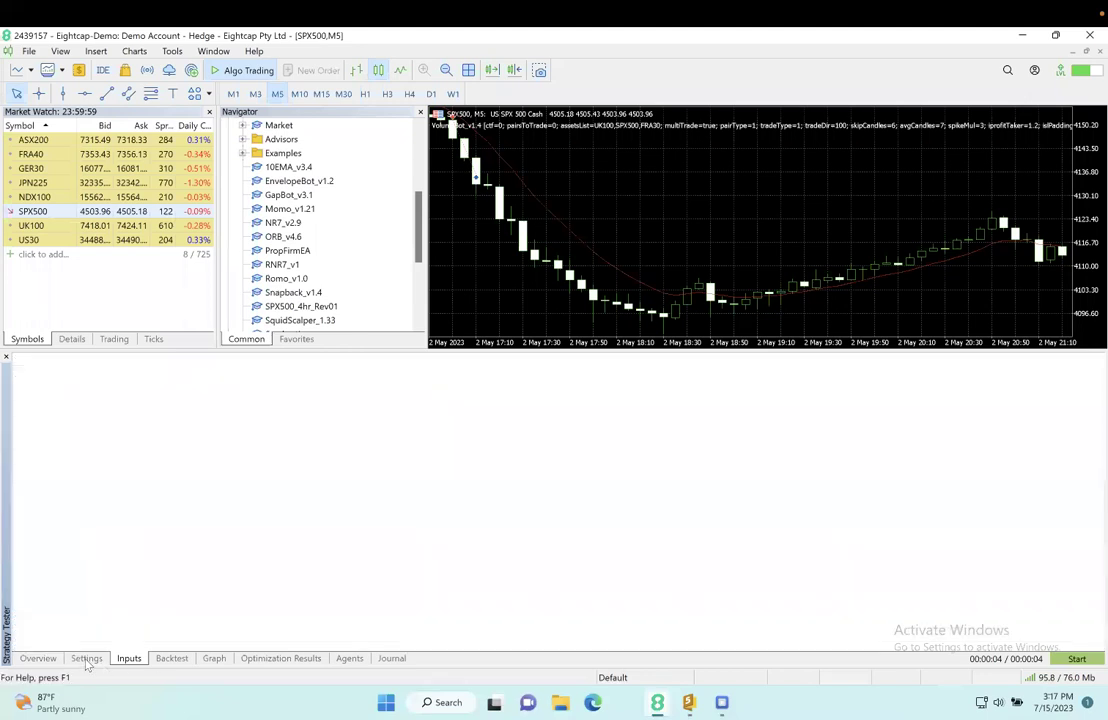
pyautogui.click(258, 382)
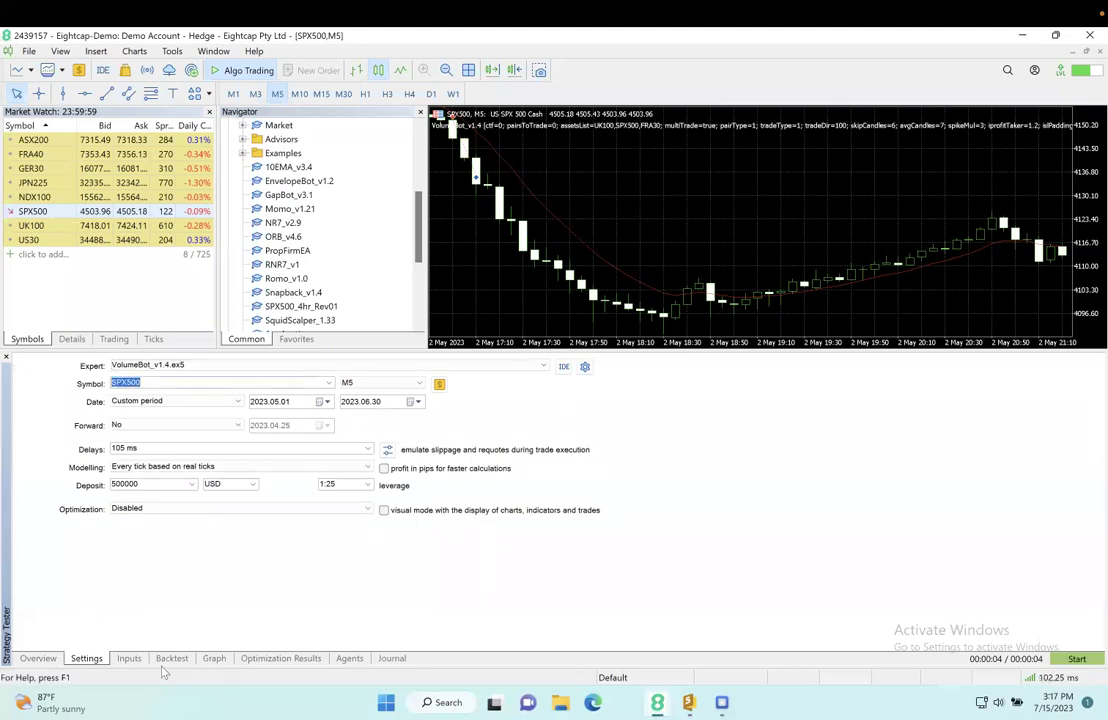
pyautogui.click(129, 658)
pyautogui.click(415, 449)
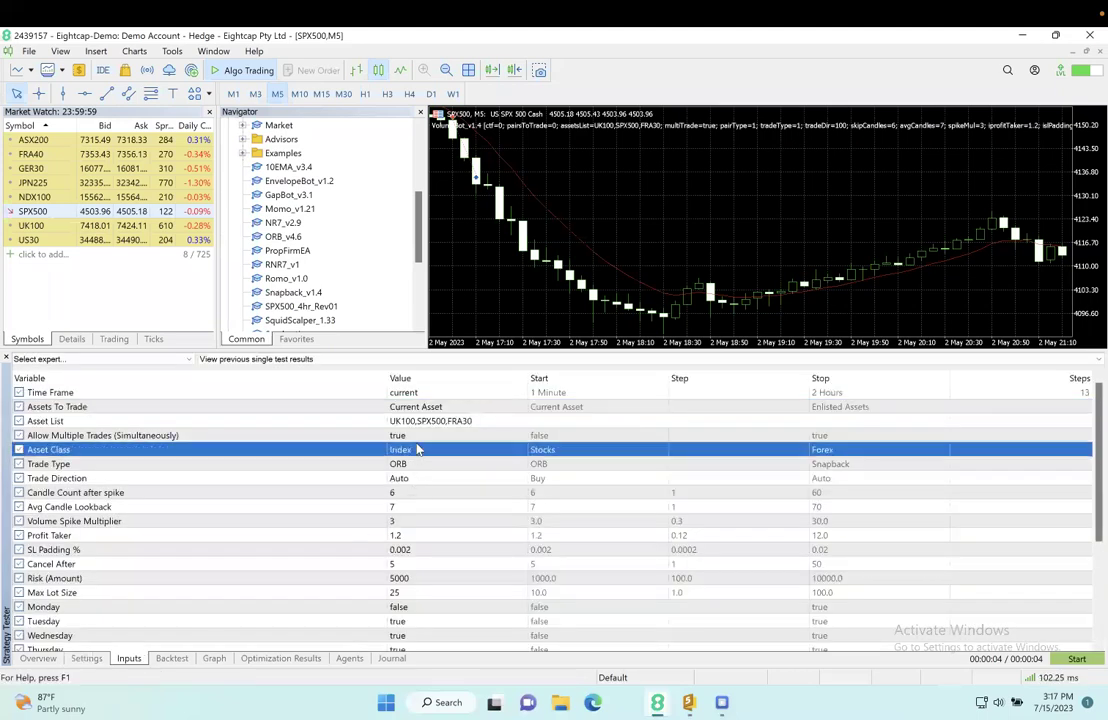
pyautogui.click(421, 437)
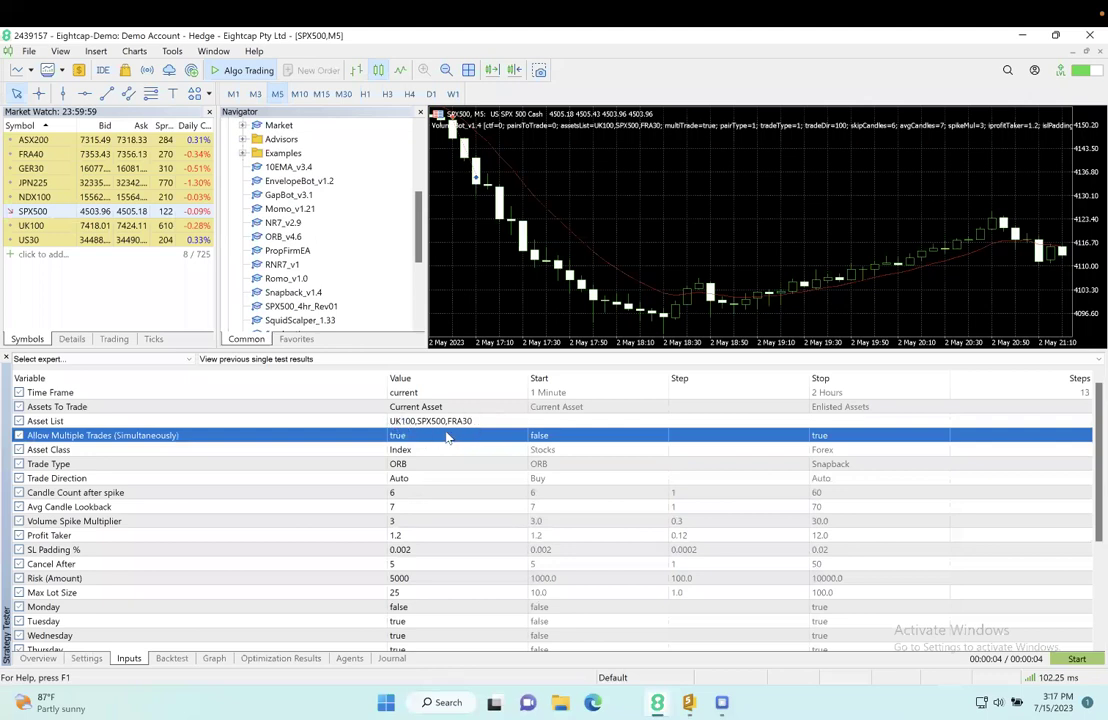
pyautogui.click(430, 455)
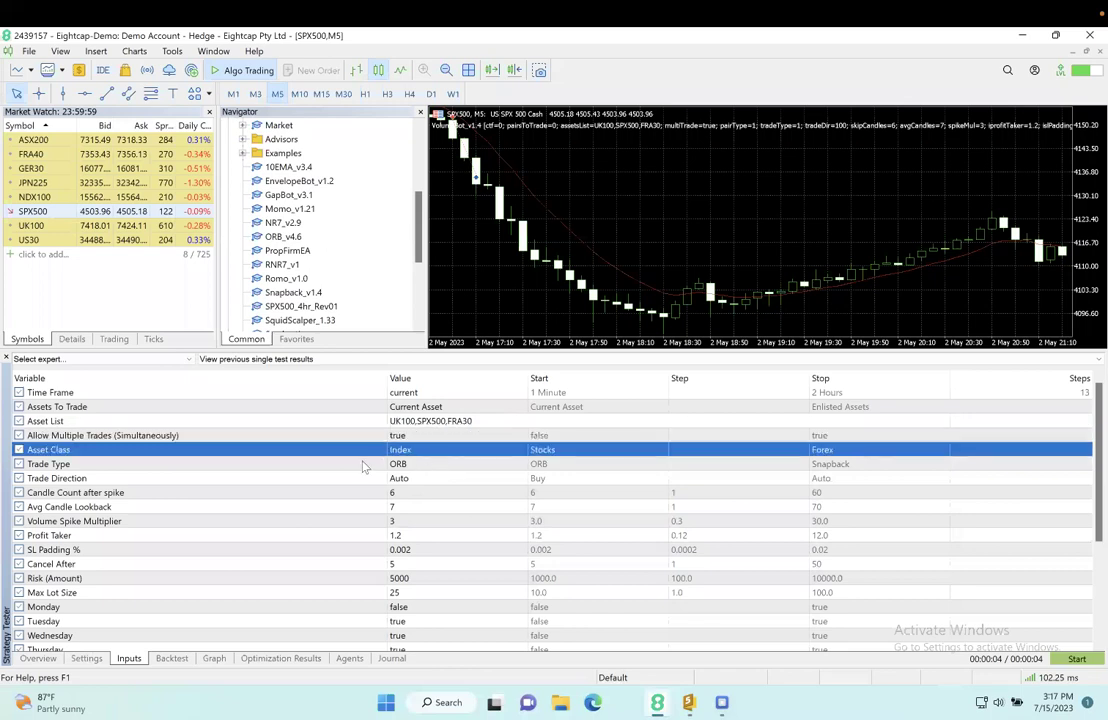
pyautogui.click(436, 455)
pyautogui.click(437, 459)
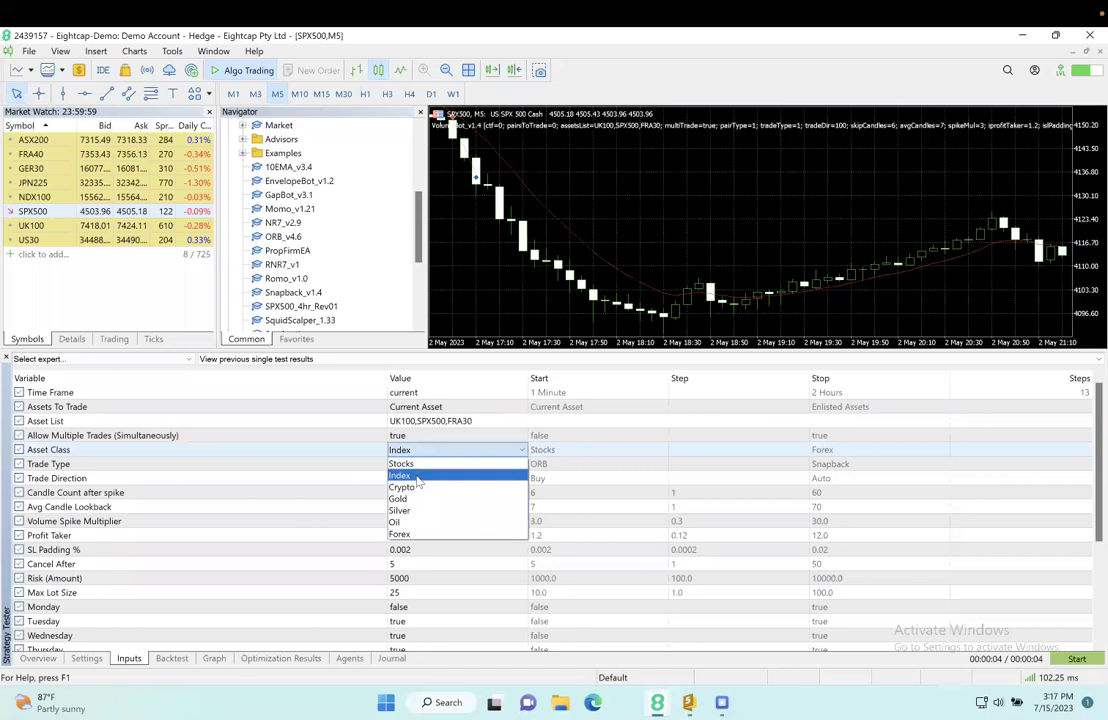
pyautogui.click(418, 474)
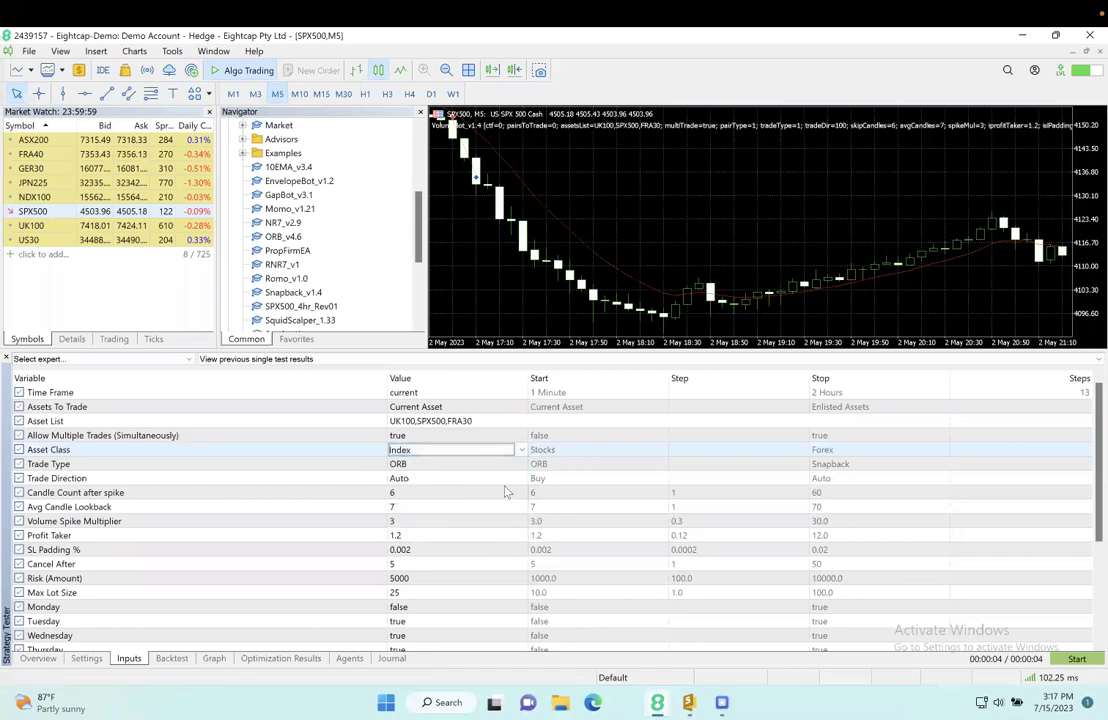
pyautogui.click(412, 466)
pyautogui.click(422, 466)
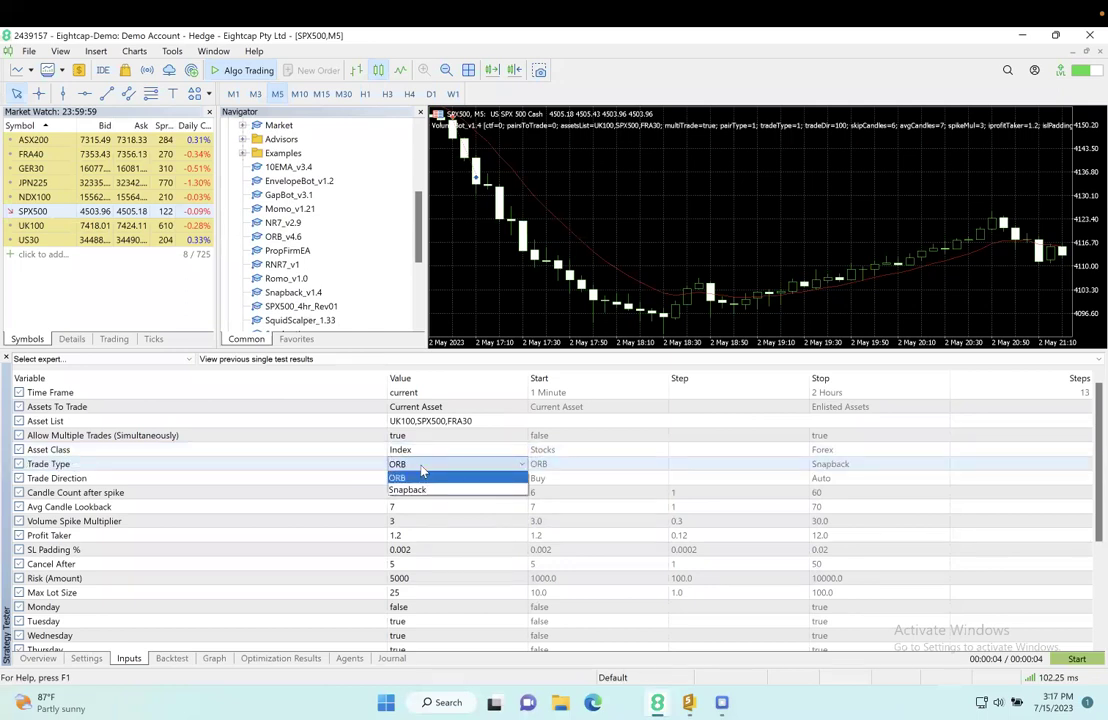
pyautogui.click(422, 476)
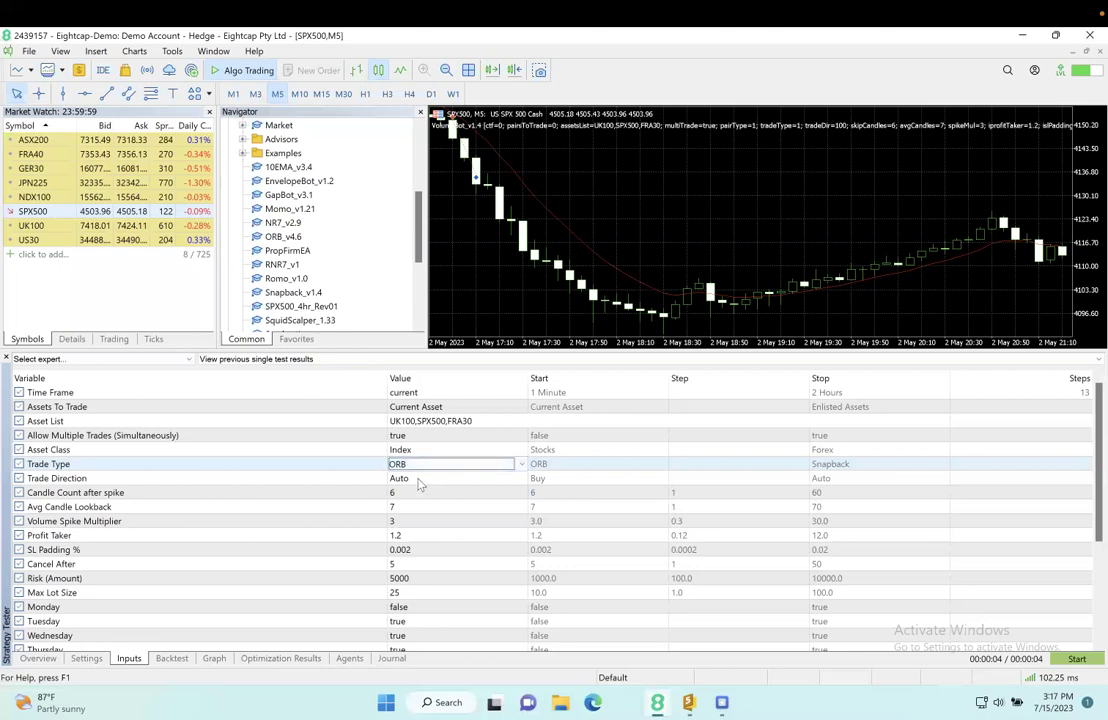
pyautogui.click(423, 480)
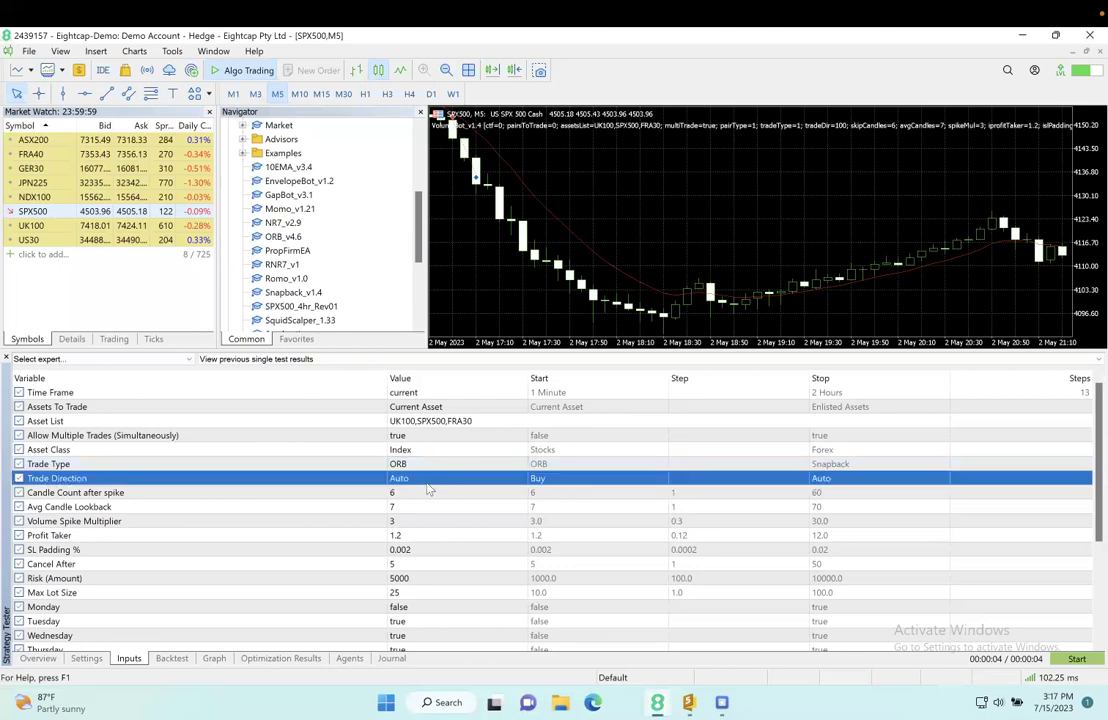
pyautogui.click(428, 484)
pyautogui.click(430, 482)
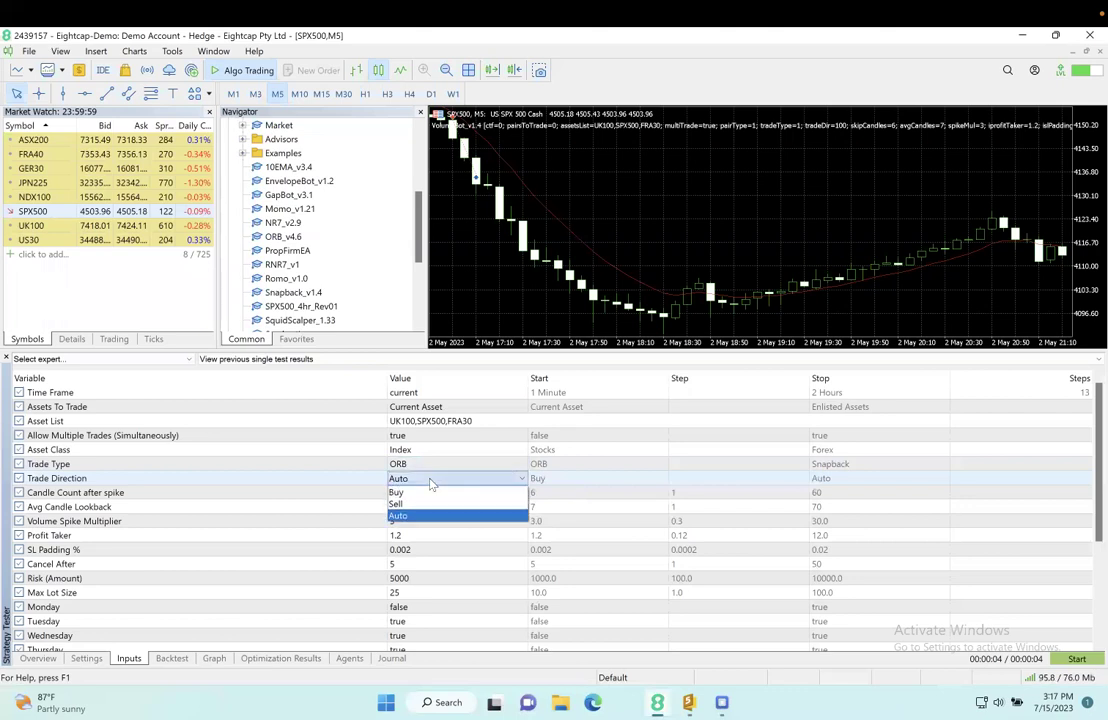
pyautogui.click(430, 484)
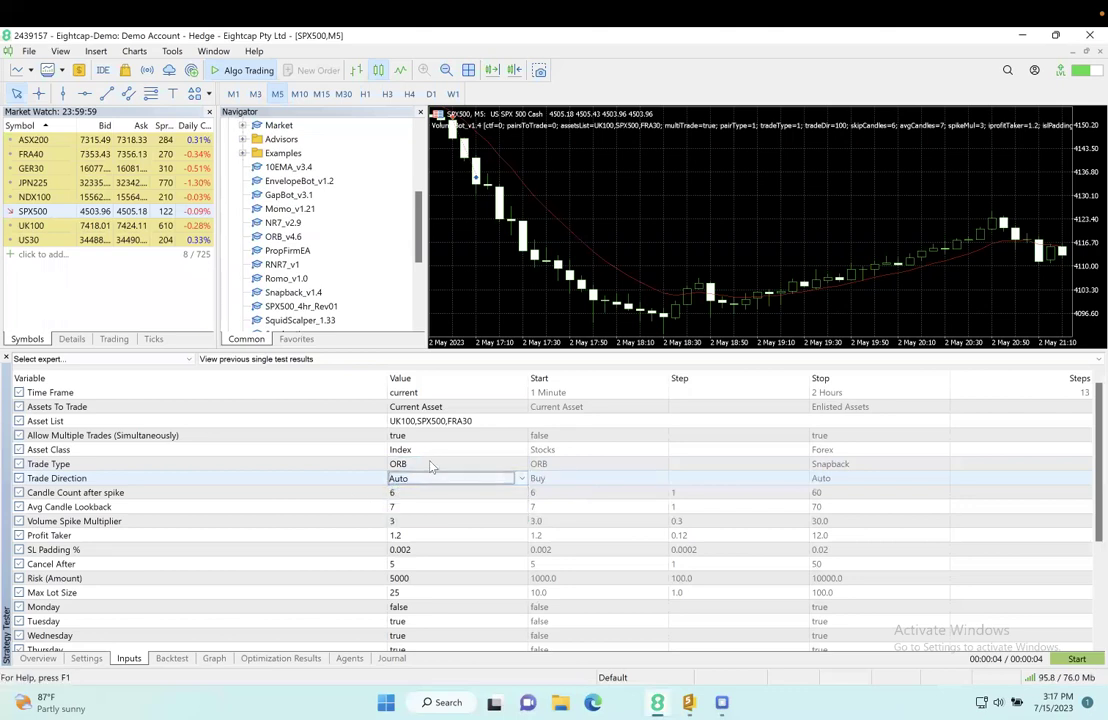
pyautogui.click(418, 463)
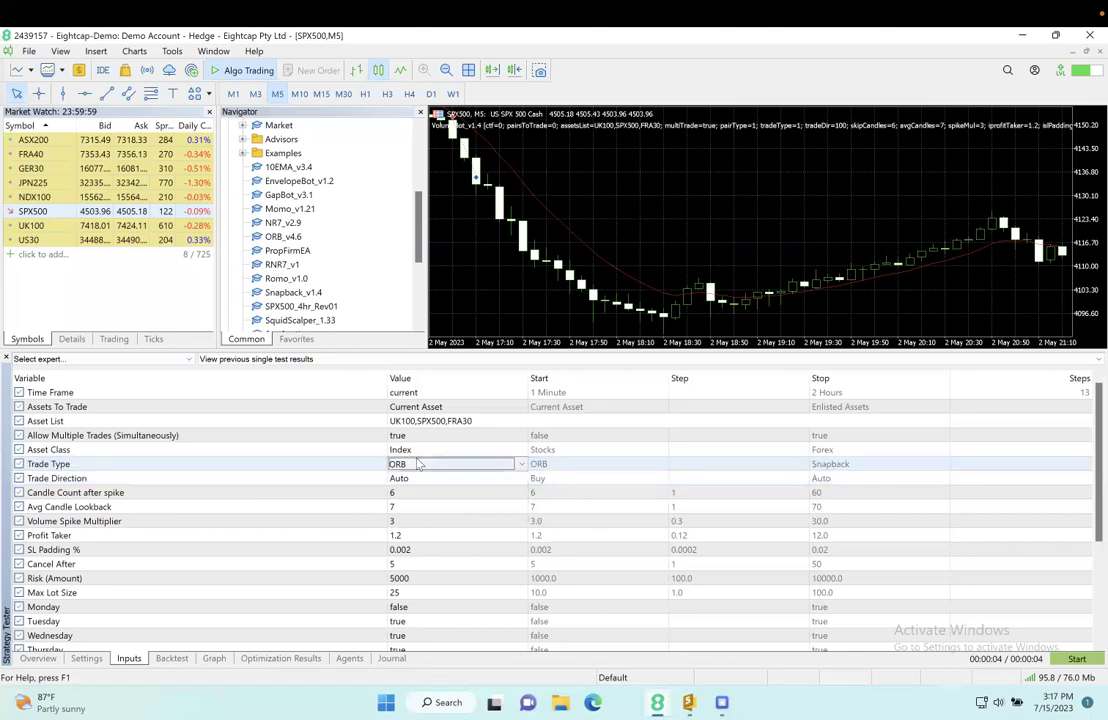
pyautogui.click(418, 464)
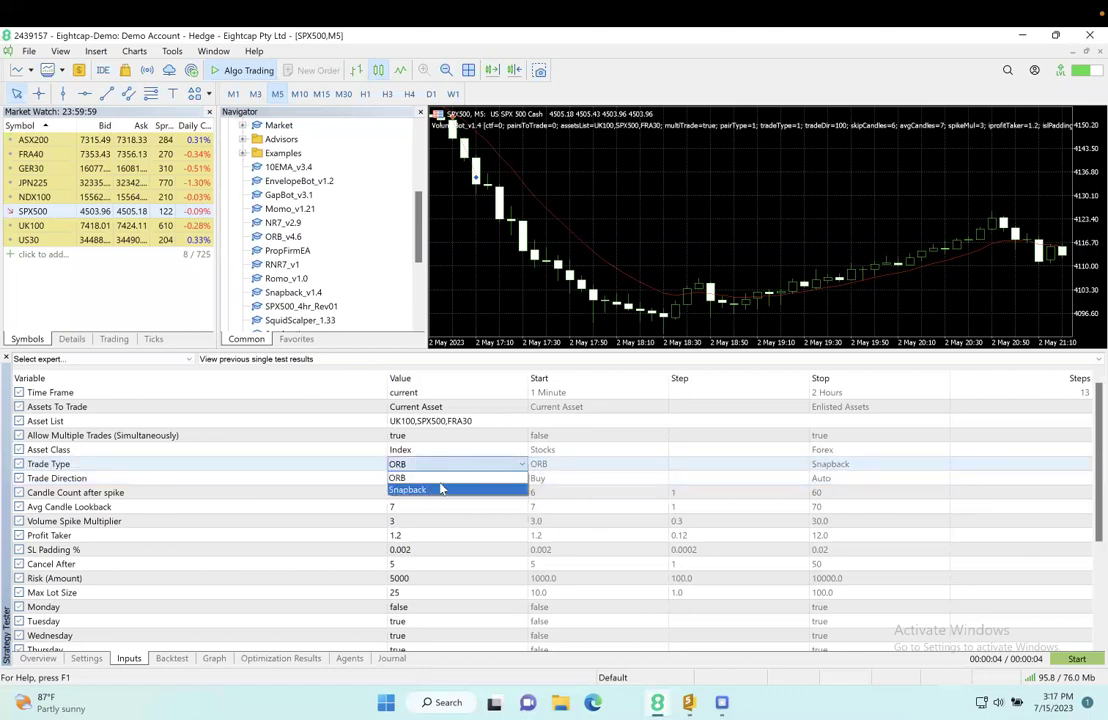
pyautogui.click(397, 478)
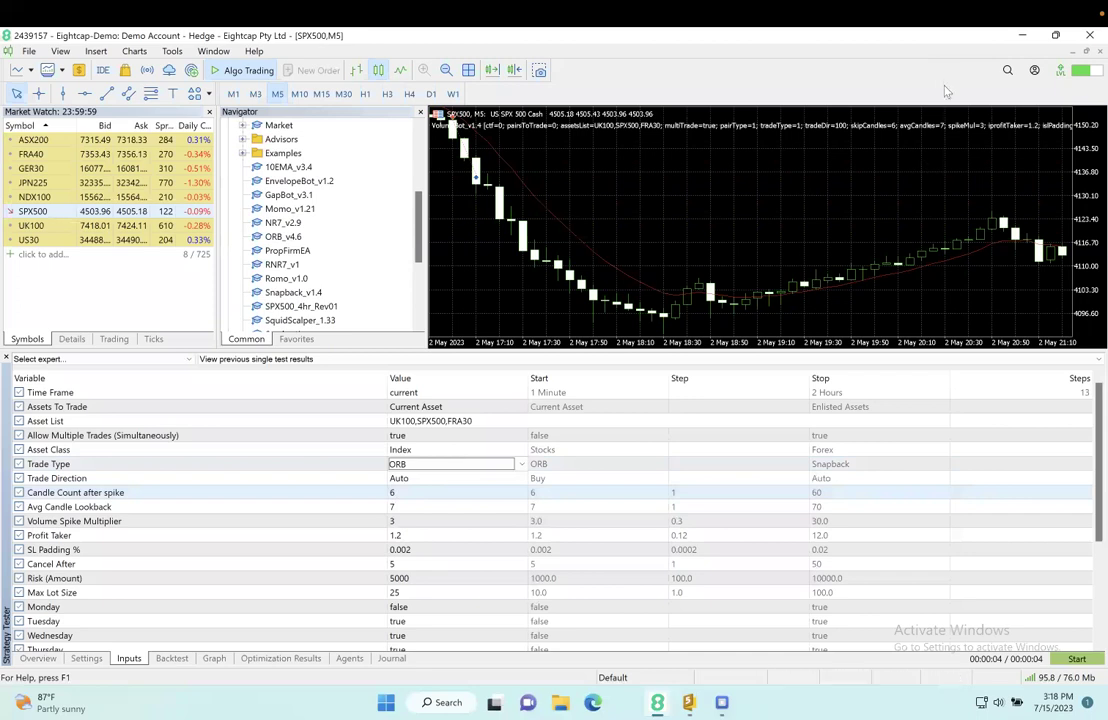
pyautogui.moveTo(387, 491)
pyautogui.mouseDown()
pyautogui.moveTo(402, 492)
pyautogui.moveTo(404, 510)
pyautogui.moveTo(372, 531)
pyautogui.mouseUp()
pyautogui.moveTo(471, 483)
pyautogui.mouseDown()
pyautogui.moveTo(428, 530)
pyautogui.moveTo(385, 533)
pyautogui.moveTo(444, 541)
pyautogui.moveTo(413, 560)
pyautogui.mouseUp()
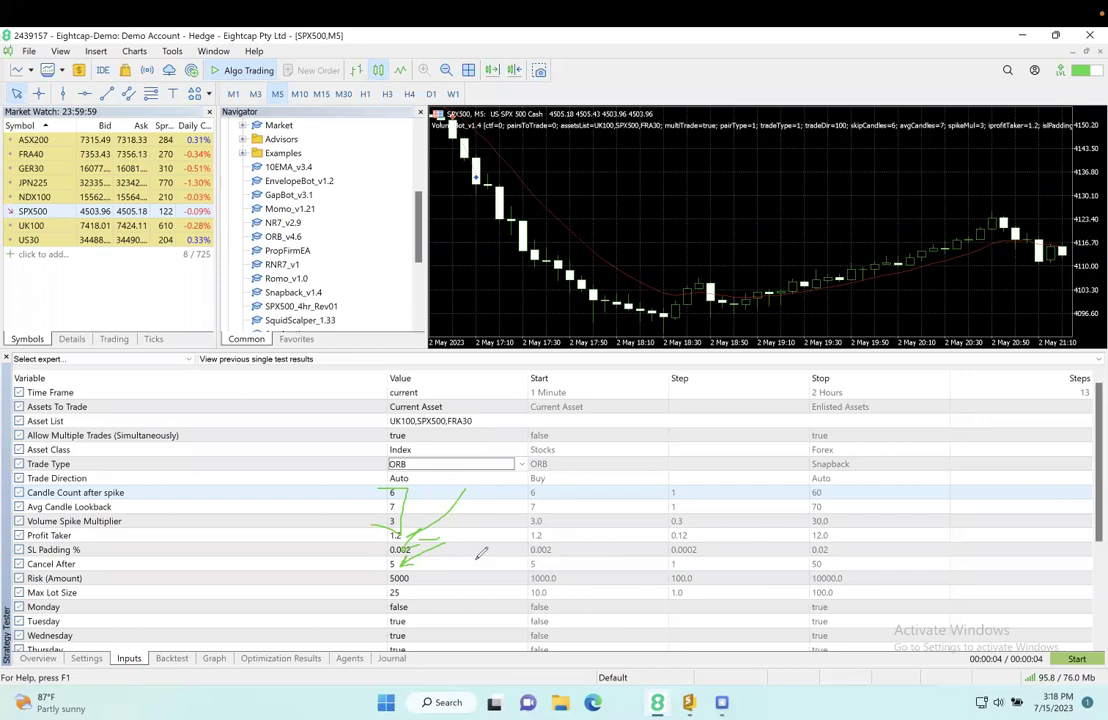
pyautogui.moveTo(472, 544); pyautogui.dragTo(423, 568)
pyautogui.moveTo(434, 576)
pyautogui.mouseDown()
pyautogui.moveTo(411, 585)
pyautogui.moveTo(430, 584)
pyautogui.mouseUp()
pyautogui.press('Escape')
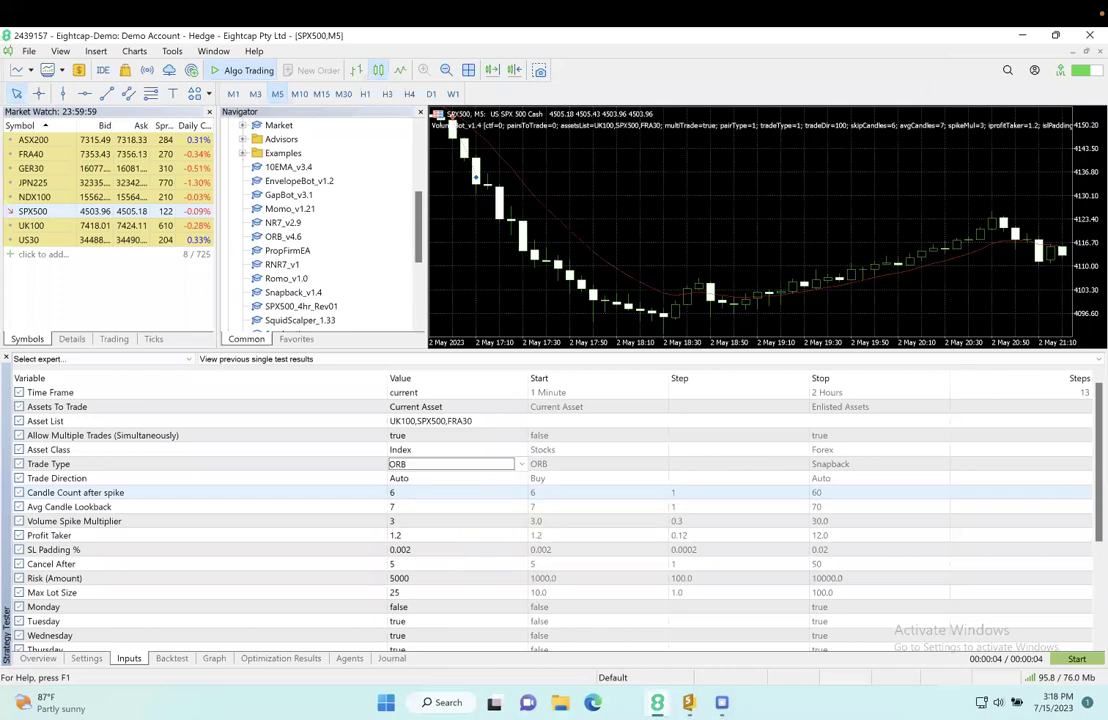
pyautogui.click(392, 492)
pyautogui.scroll(-3, 392, 424)
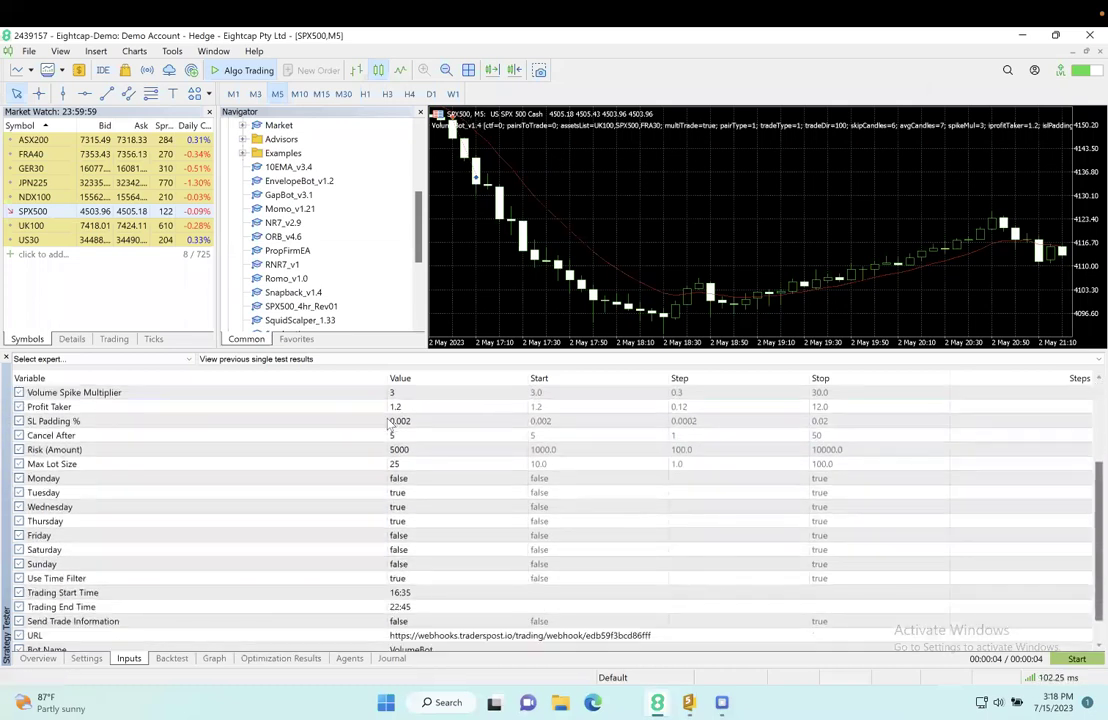
pyautogui.click(415, 479)
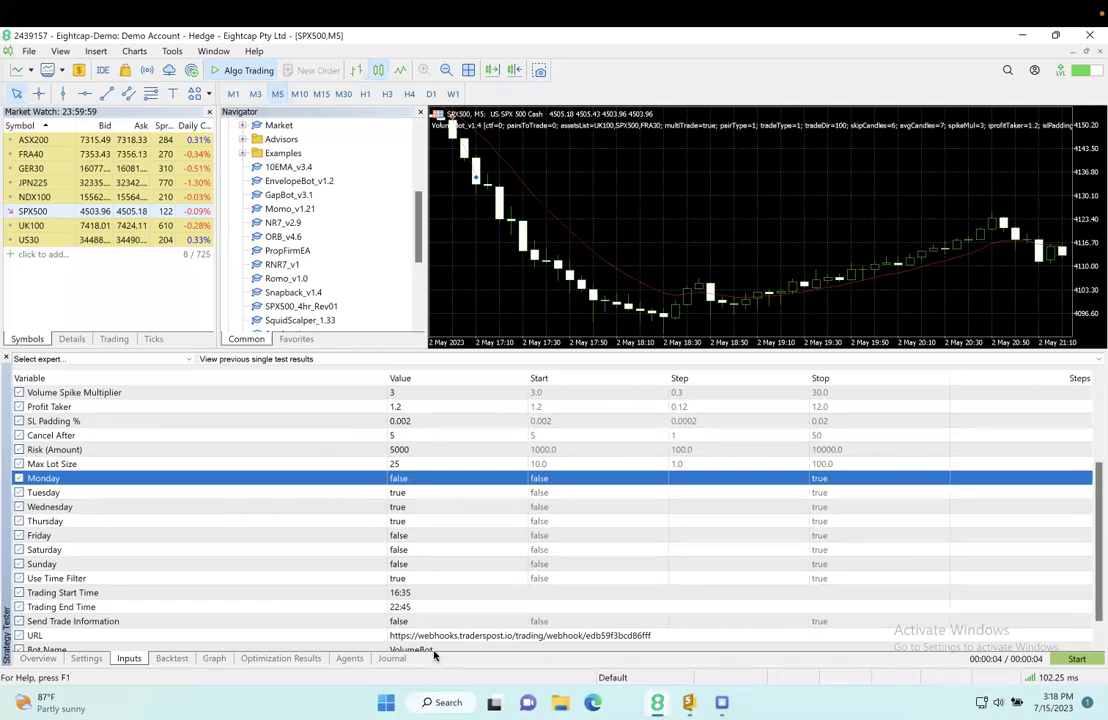
pyautogui.moveTo(352, 588)
pyautogui.mouseDown()
pyautogui.moveTo(433, 584)
pyautogui.moveTo(435, 610)
pyautogui.moveTo(403, 612)
pyautogui.mouseUp()
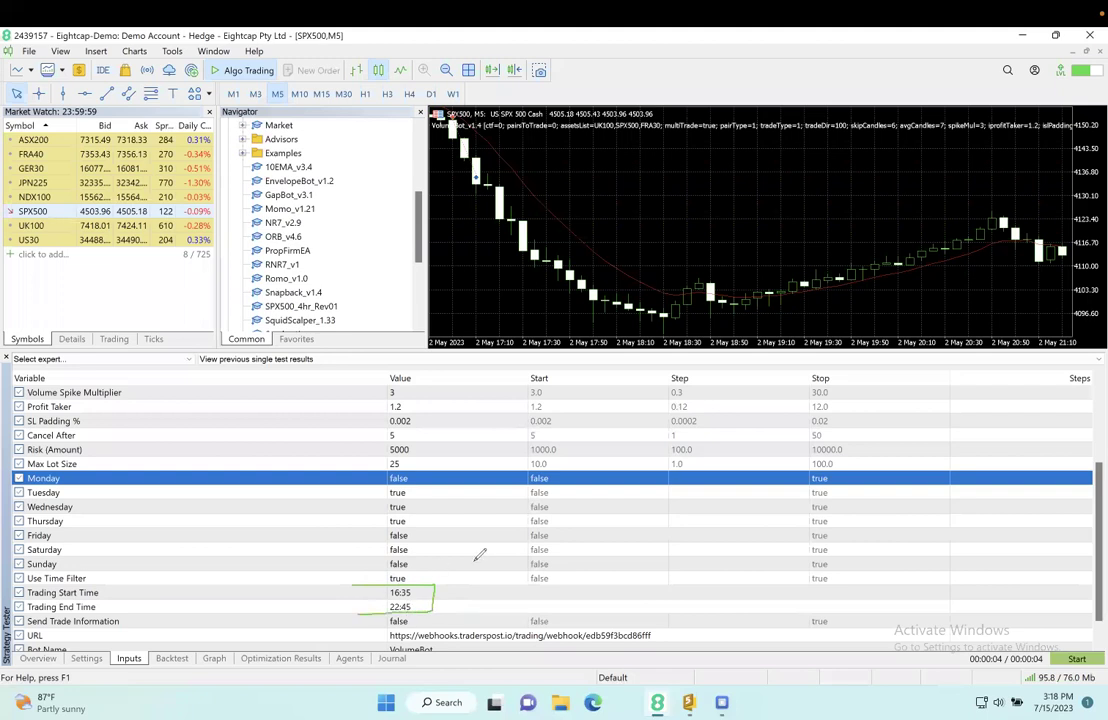
pyautogui.moveTo(473, 549)
pyautogui.mouseDown()
pyautogui.moveTo(437, 577)
pyautogui.moveTo(448, 573)
pyautogui.mouseUp()
pyautogui.moveTo(358, 565); pyautogui.dragTo(376, 580)
pyautogui.moveTo(322, 600); pyautogui.dragTo(388, 632)
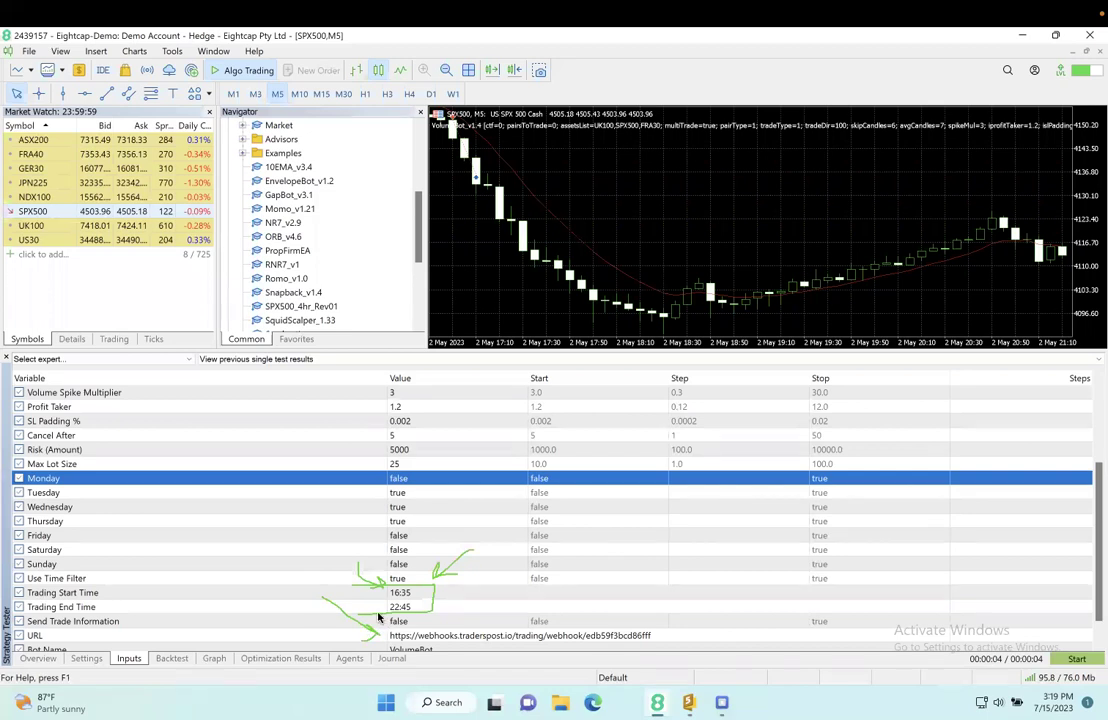
pyautogui.click(378, 624)
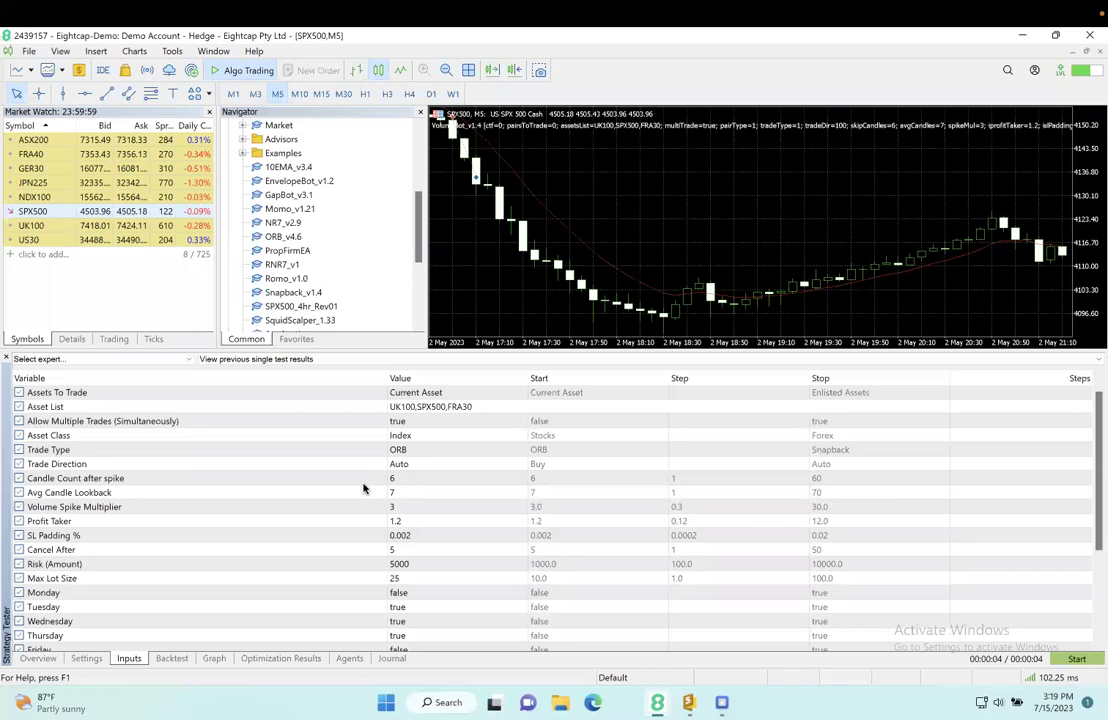
# Step: Ring the spike values 6, 7 and 3, then sketch volume bars with a spike and arrows
pyautogui.moveTo(355, 476)
pyautogui.mouseDown()
pyautogui.moveTo(424, 469)
pyautogui.moveTo(416, 511)
pyautogui.moveTo(343, 510)
pyautogui.mouseUp()
pyautogui.moveTo(20, 516)
pyautogui.mouseDown()
pyautogui.moveTo(333, 499)
pyautogui.moveTo(347, 508)
pyautogui.moveTo(232, 469)
pyautogui.moveTo(20, 472)
pyautogui.mouseUp()
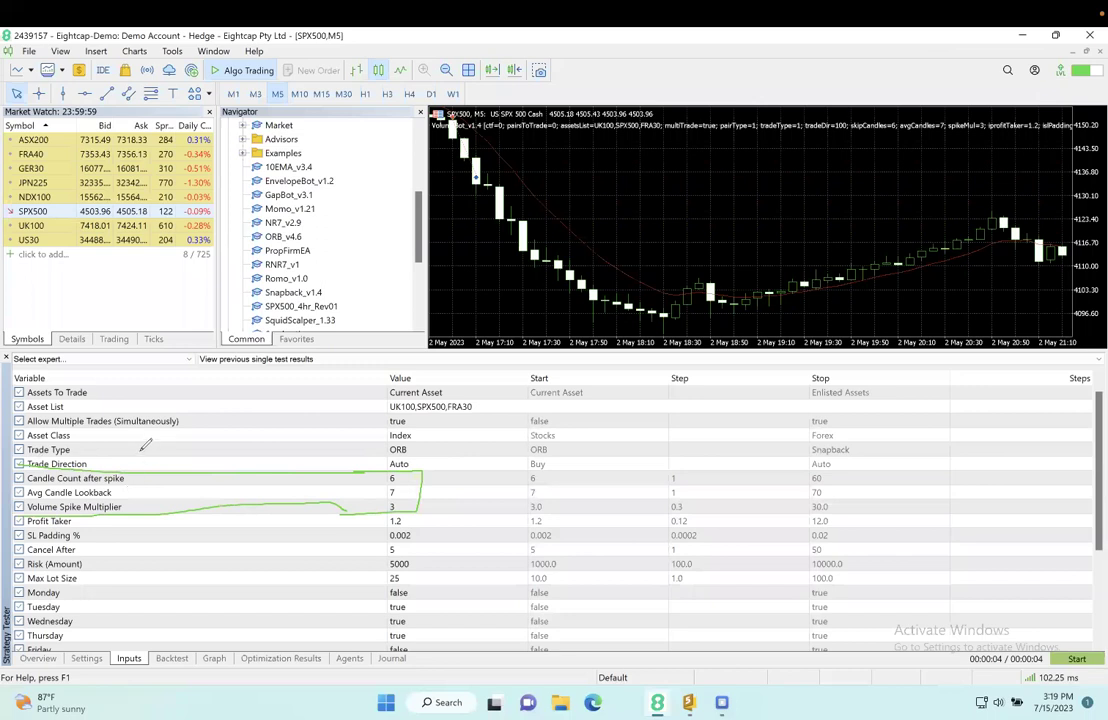
pyautogui.moveTo(142, 450)
pyautogui.mouseDown()
pyautogui.moveTo(224, 450)
pyautogui.moveTo(326, 480)
pyautogui.mouseUp()
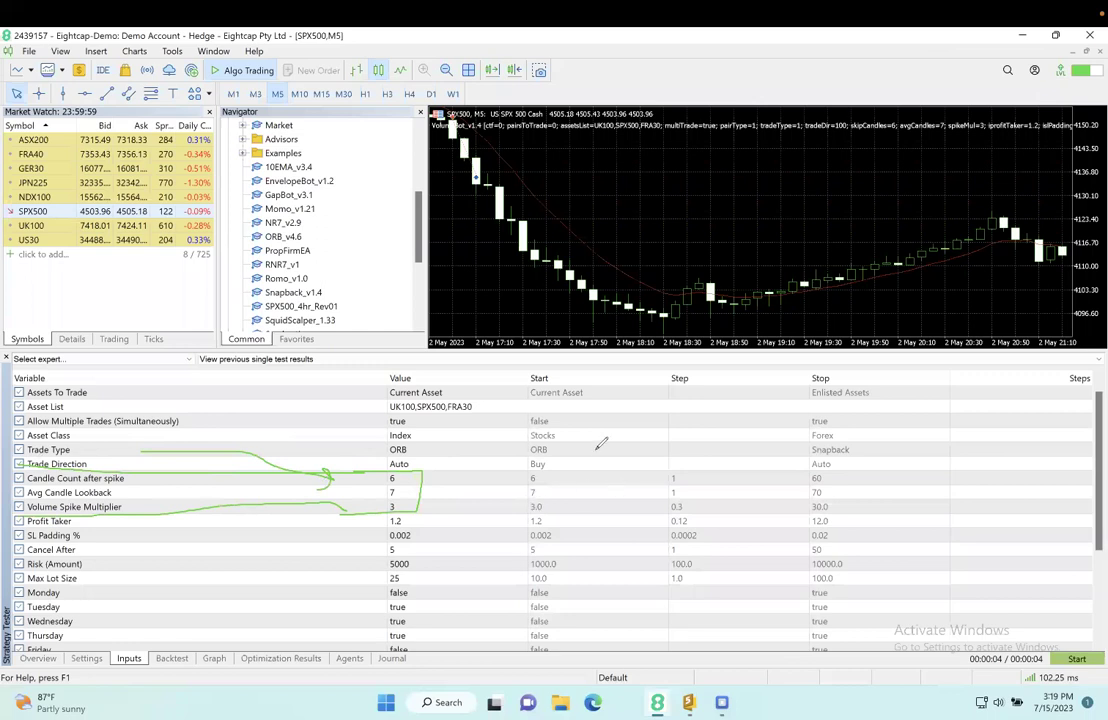
pyautogui.moveTo(596, 450); pyautogui.dragTo(596, 505)
pyautogui.moveTo(610, 448); pyautogui.dragTo(610, 498)
pyautogui.moveTo(623, 448); pyautogui.dragTo(623, 491)
pyautogui.moveTo(668, 447)
pyautogui.mouseDown()
pyautogui.moveTo(566, 441)
pyautogui.moveTo(612, 421)
pyautogui.mouseUp()
pyautogui.moveTo(540, 467)
pyautogui.mouseDown()
pyautogui.moveTo(588, 454)
pyautogui.moveTo(614, 473)
pyautogui.moveTo(695, 427)
pyautogui.moveTo(741, 442)
pyautogui.moveTo(779, 424)
pyautogui.mouseUp()
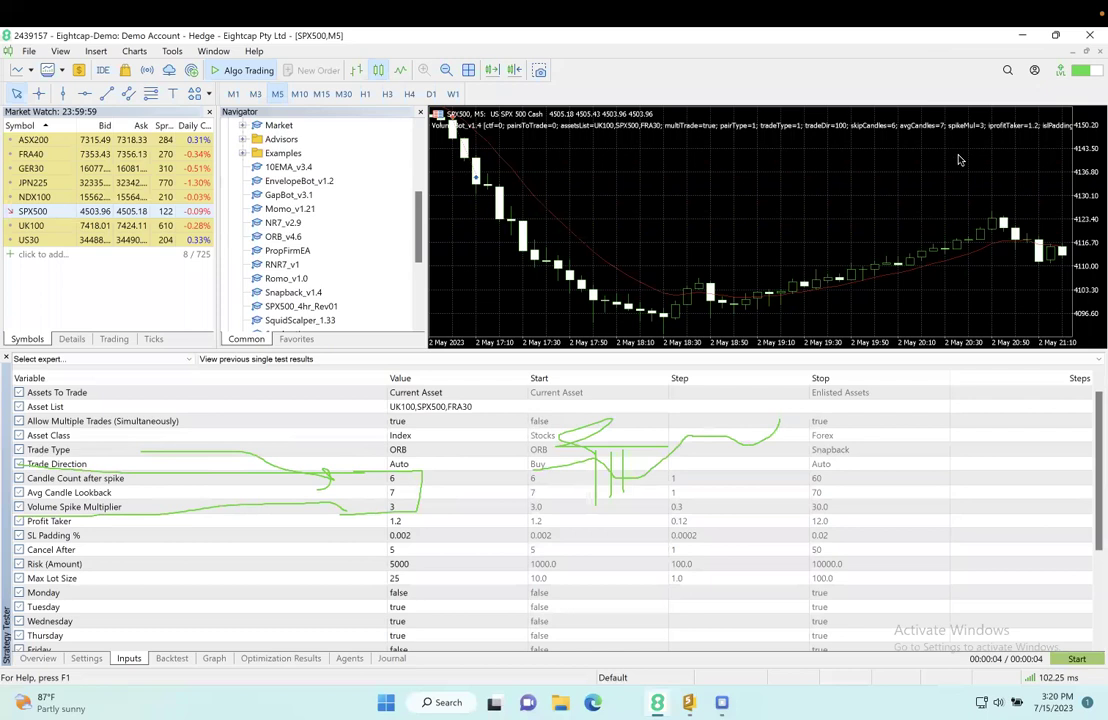
# Step: Clear the sketch, underline Trade Direction and Volume Spike Multiplier, and circle the value 3
pyautogui.press('e')
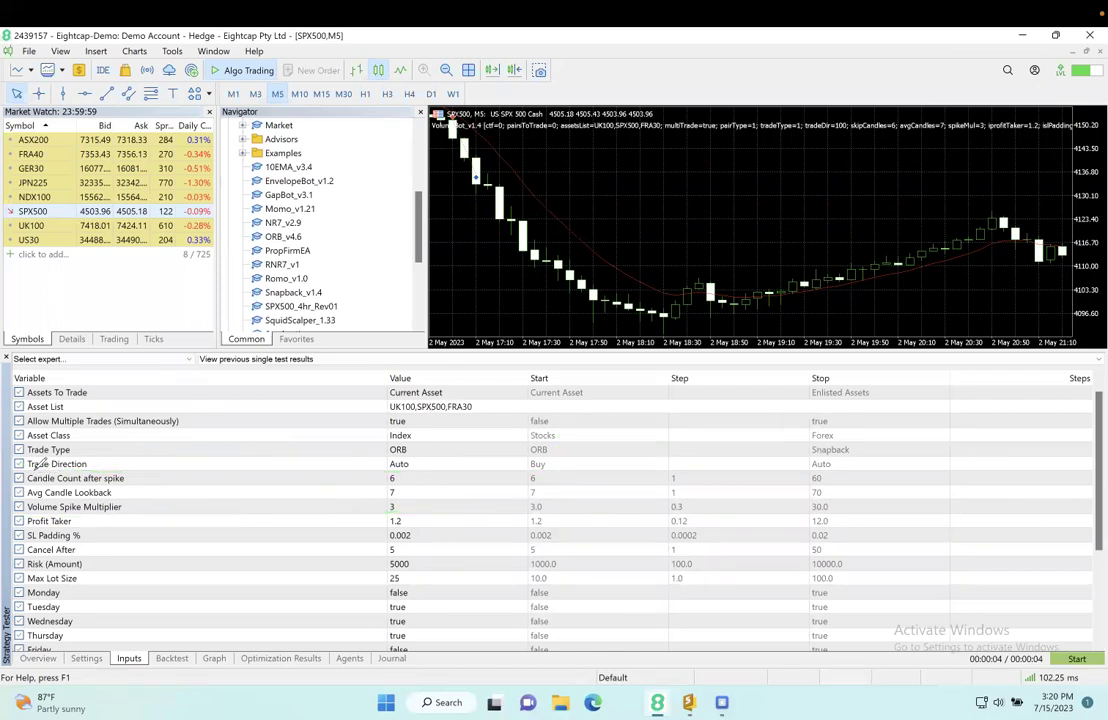
pyautogui.moveTo(30, 466); pyautogui.dragTo(152, 466)
pyautogui.moveTo(28, 517); pyautogui.dragTo(178, 517)
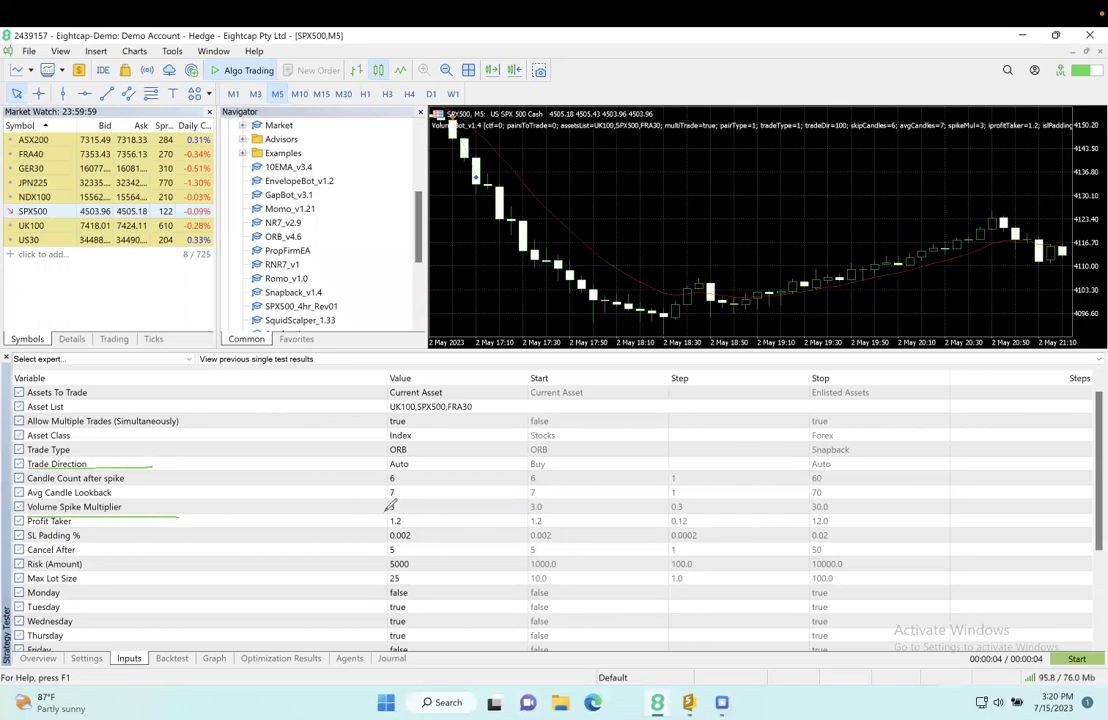
pyautogui.moveTo(390, 507)
pyautogui.mouseDown()
pyautogui.moveTo(402, 499)
pyautogui.moveTo(384, 503)
pyautogui.moveTo(388, 513)
pyautogui.moveTo(420, 510)
pyautogui.mouseUp()
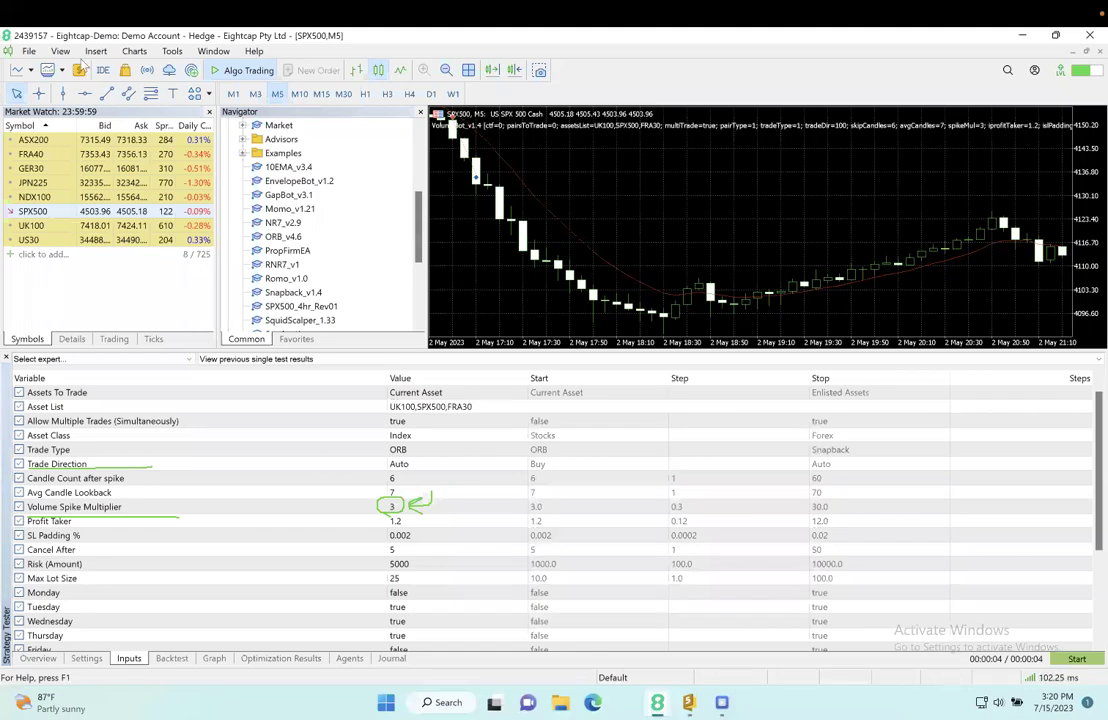
# Step: Enable Show tick volumes in the SPX500 M5 chart's properties
pyautogui.rightClick(483, 187)
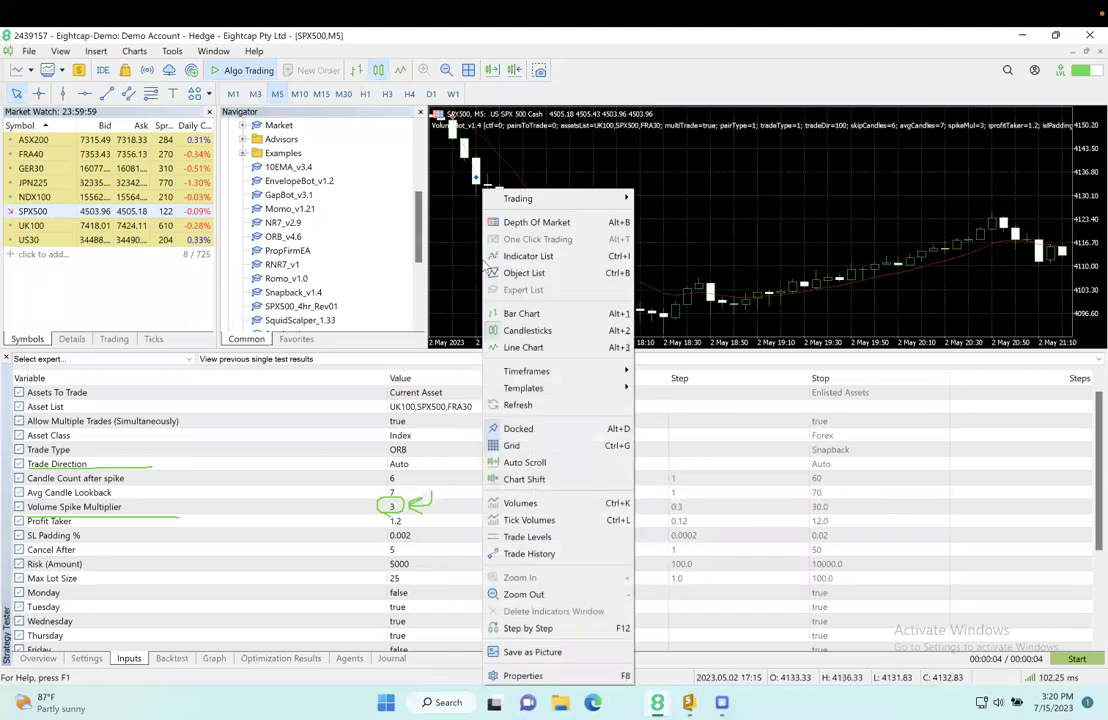
pyautogui.click(565, 674)
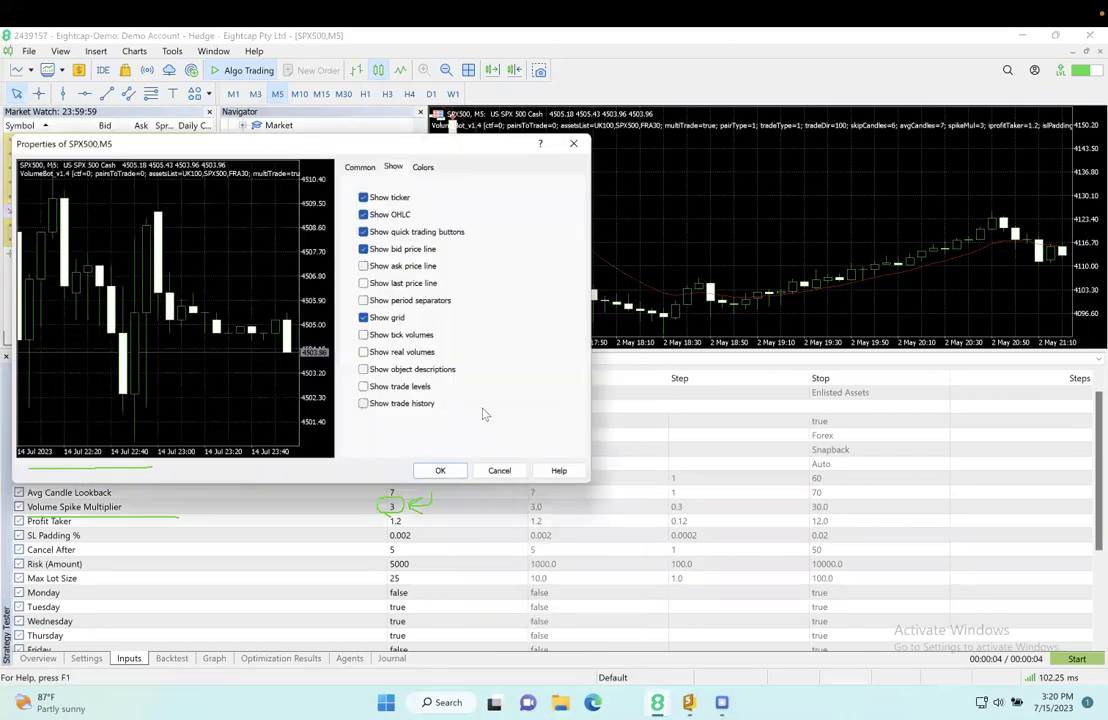
pyautogui.click(410, 336)
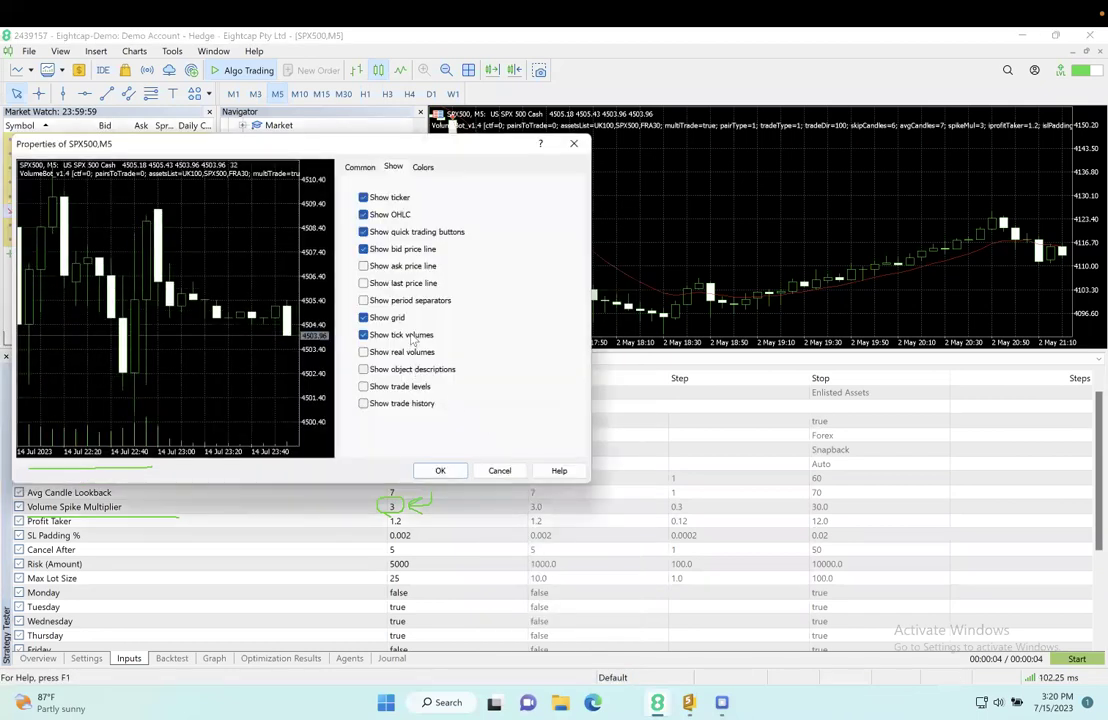
pyautogui.click(445, 470)
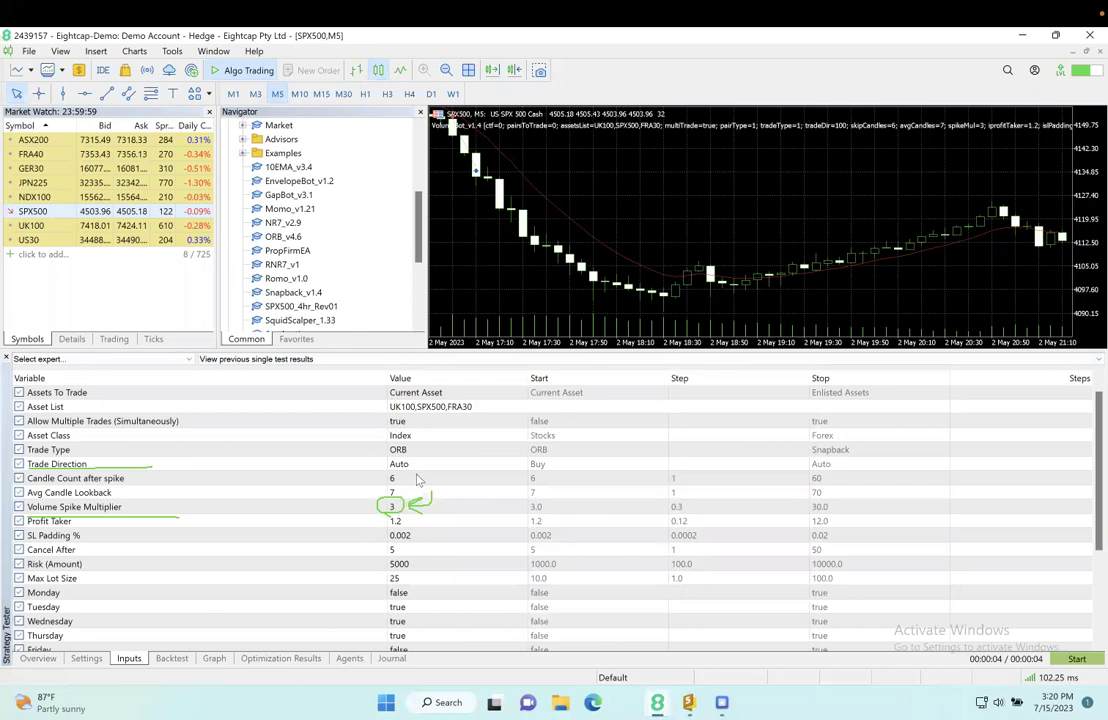
pyautogui.click(396, 491)
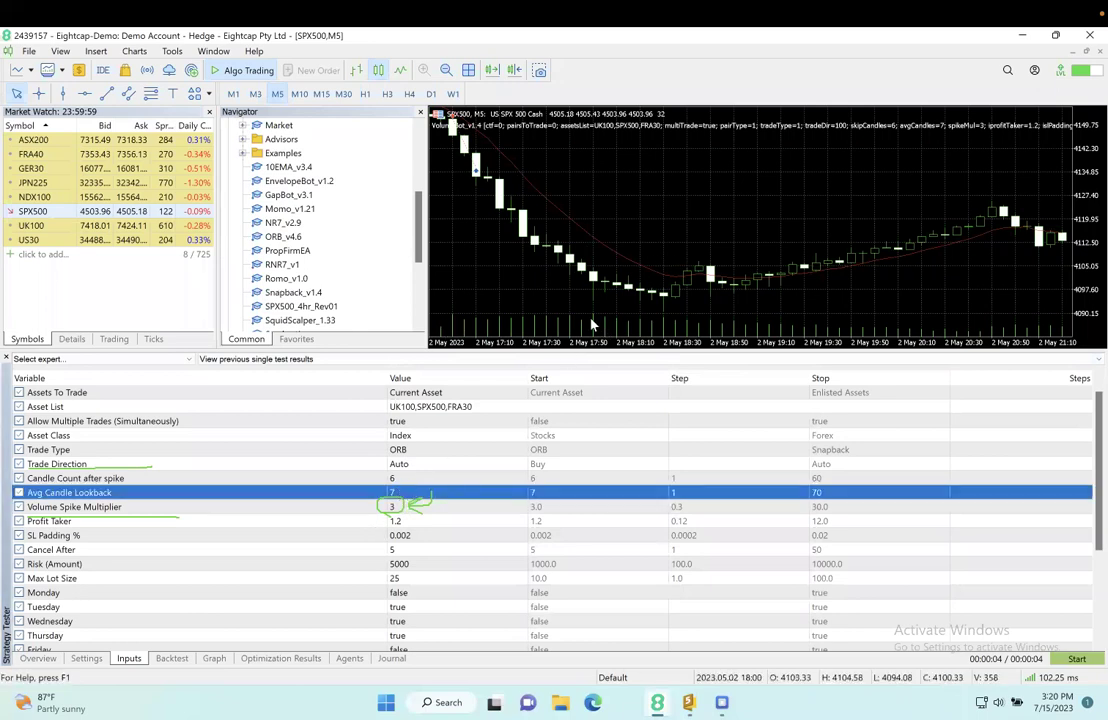
pyautogui.click(436, 507)
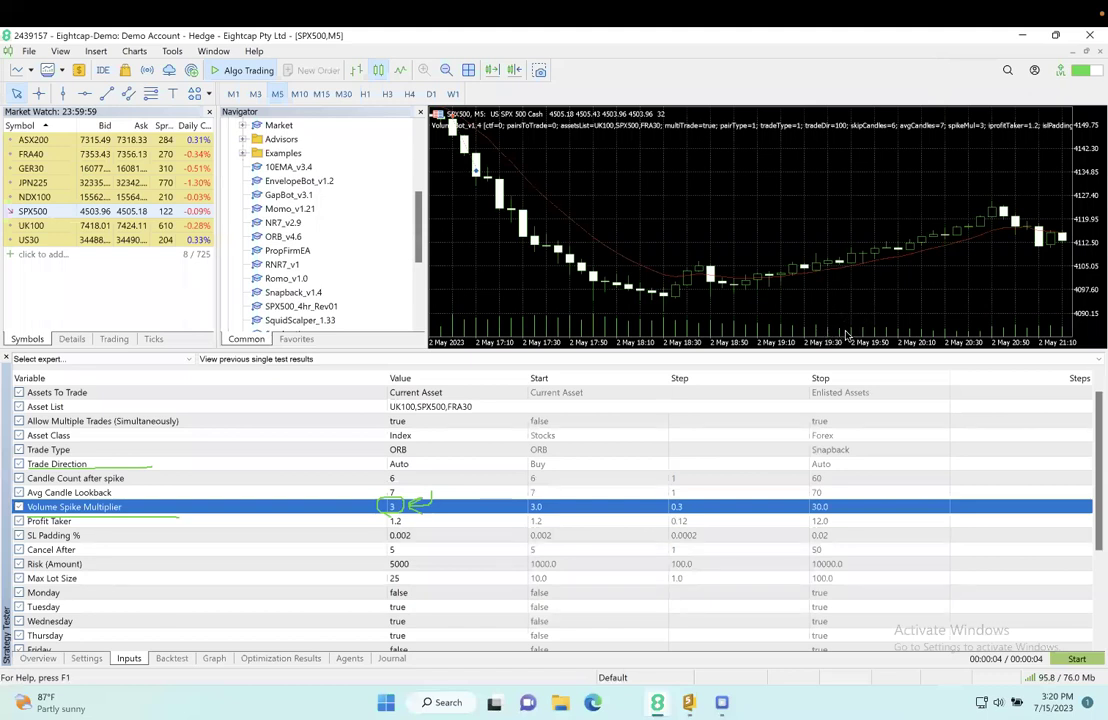
pyautogui.moveTo(841, 335); pyautogui.dragTo(849, 278)
pyautogui.moveTo(442, 472)
pyautogui.mouseDown()
pyautogui.moveTo(398, 494)
pyautogui.moveTo(429, 477)
pyautogui.mouseUp()
pyautogui.moveTo(848, 318)
pyautogui.mouseDown()
pyautogui.moveTo(790, 328)
pyautogui.moveTo(718, 316)
pyautogui.moveTo(490, 320)
pyautogui.mouseUp()
pyautogui.moveTo(890, 305)
pyautogui.mouseDown()
pyautogui.moveTo(772, 305)
pyautogui.moveTo(806, 318)
pyautogui.mouseUp()
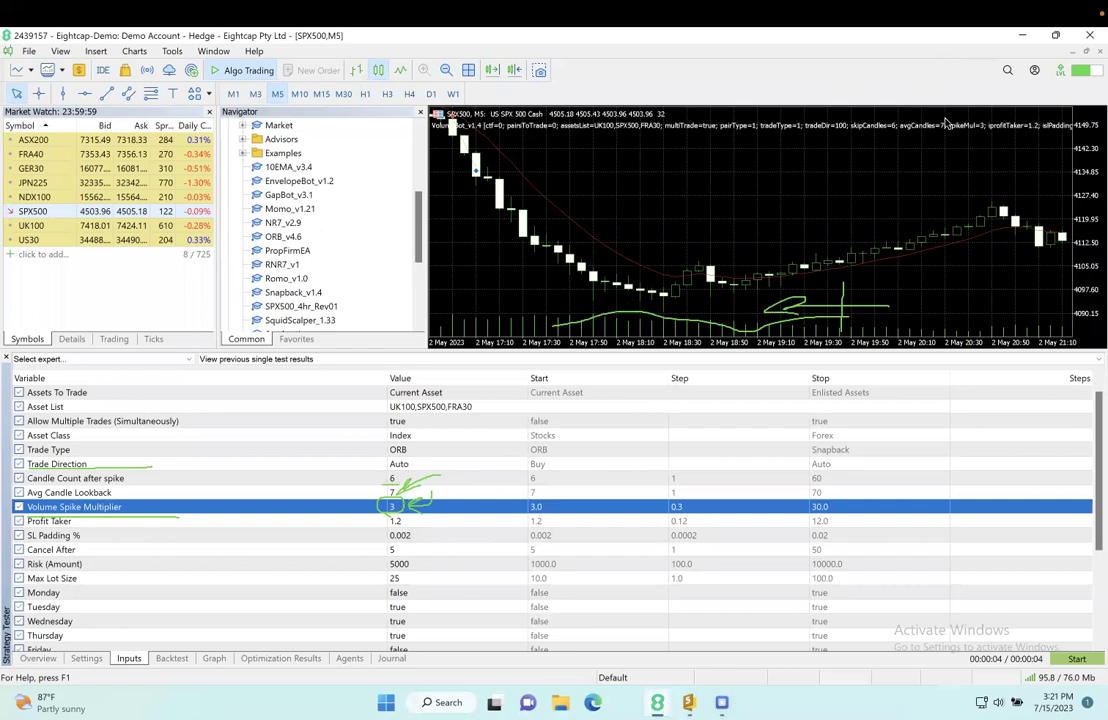
pyautogui.press('e')
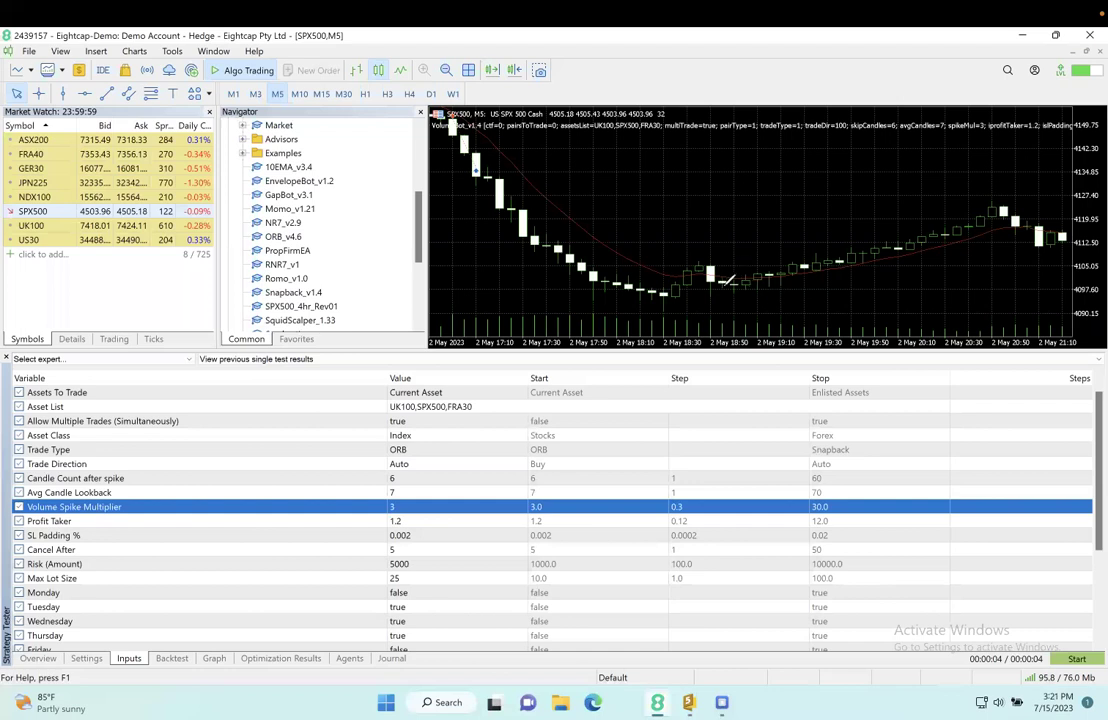
pyautogui.moveTo(853, 325); pyautogui.dragTo(852, 298)
pyautogui.moveTo(900, 244)
pyautogui.mouseDown()
pyautogui.moveTo(947, 246)
pyautogui.moveTo(424, 446)
pyautogui.moveTo(436, 459)
pyautogui.mouseUp()
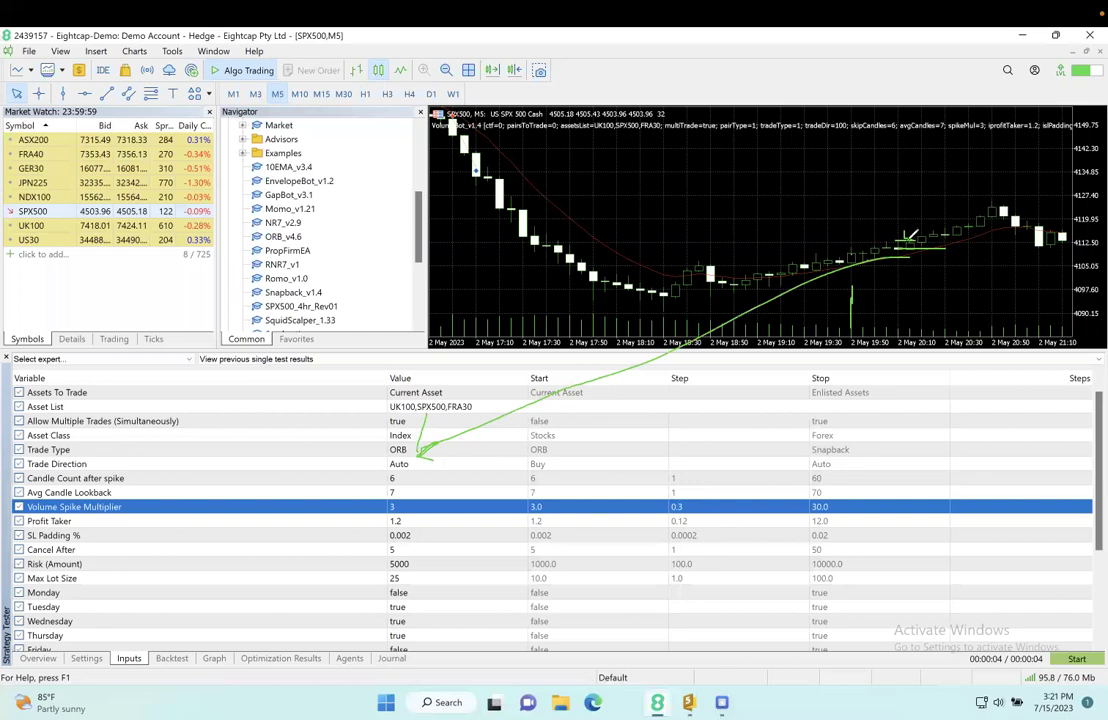
pyautogui.moveTo(902, 239)
pyautogui.mouseDown()
pyautogui.moveTo(937, 238)
pyautogui.moveTo(934, 210)
pyautogui.moveTo(958, 212)
pyautogui.moveTo(978, 192)
pyautogui.moveTo(994, 210)
pyautogui.mouseUp()
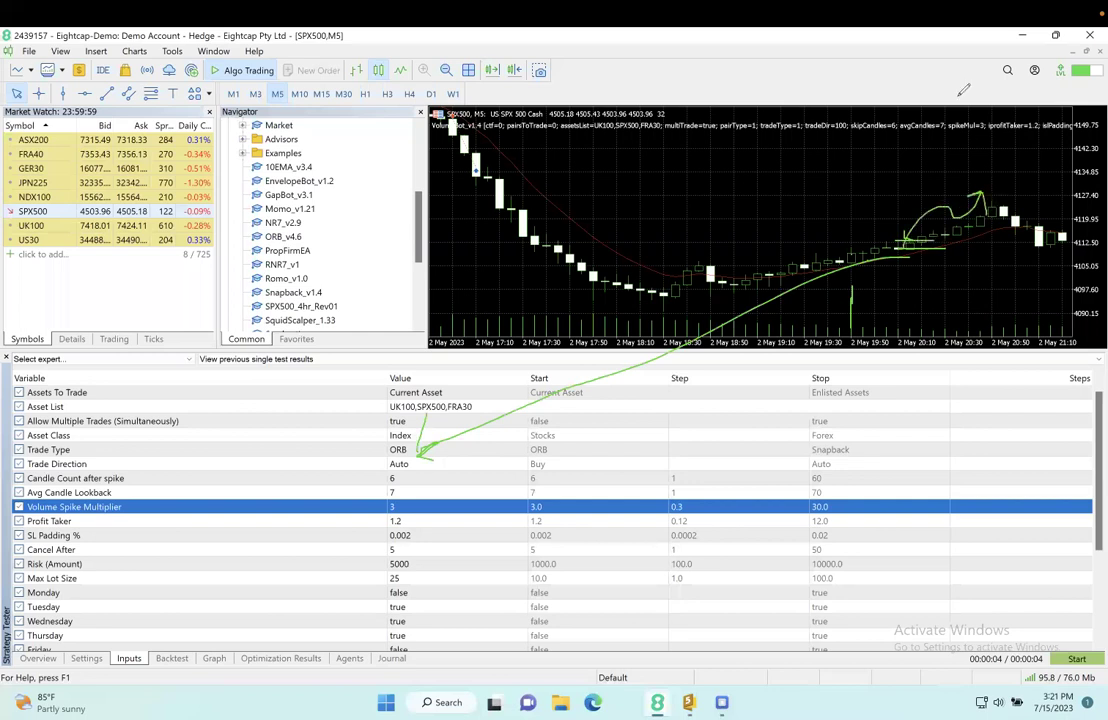
pyautogui.press('Escape')
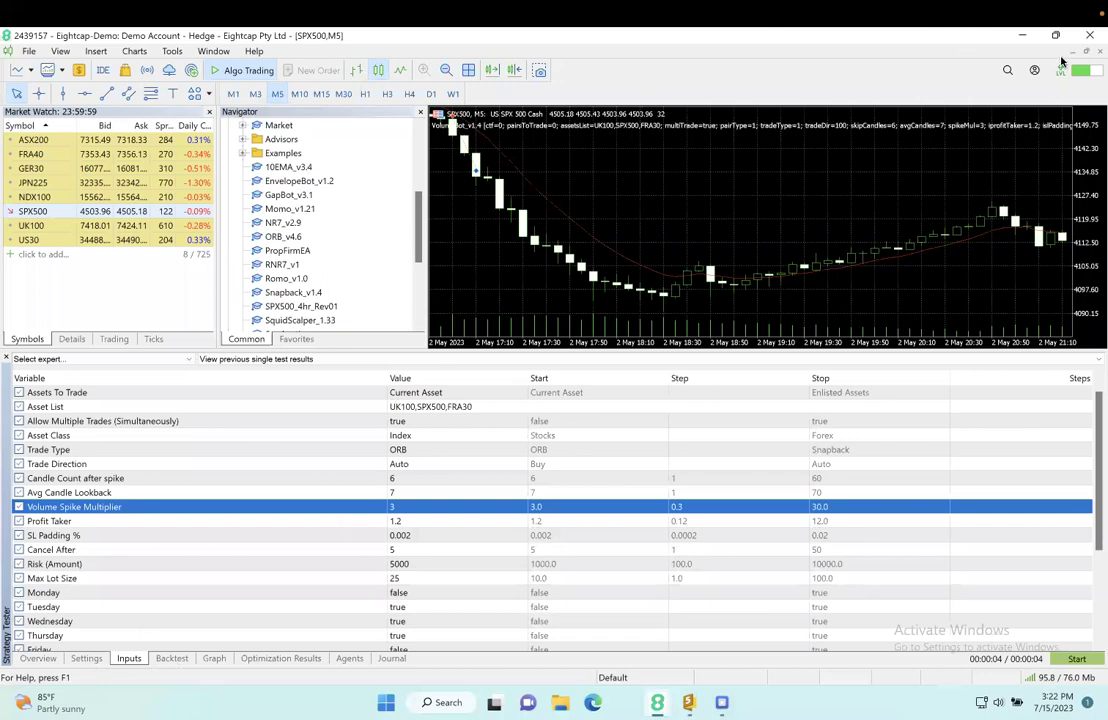
pyautogui.click(86, 658)
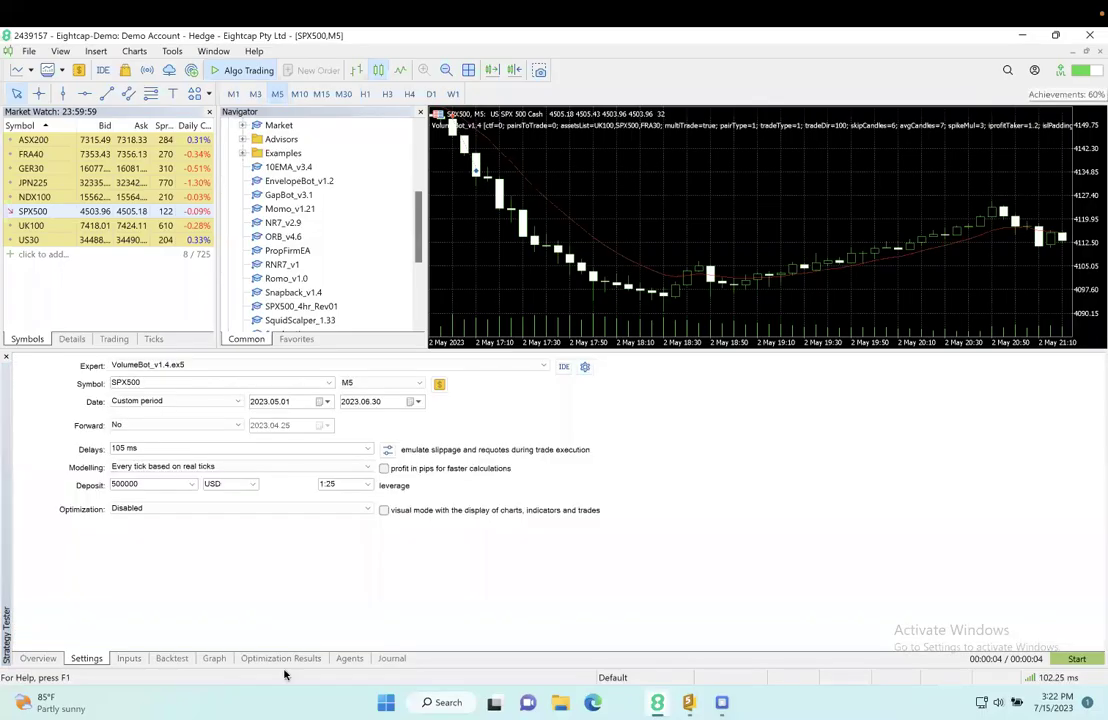
pyautogui.click(129, 660)
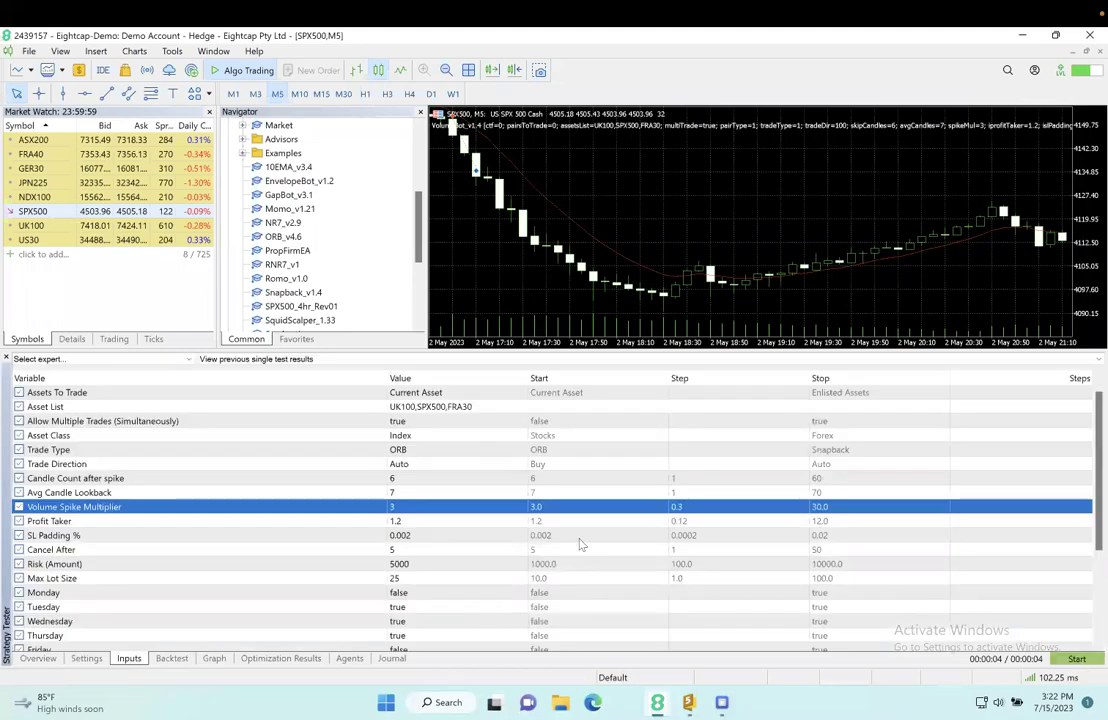
pyautogui.click(444, 393)
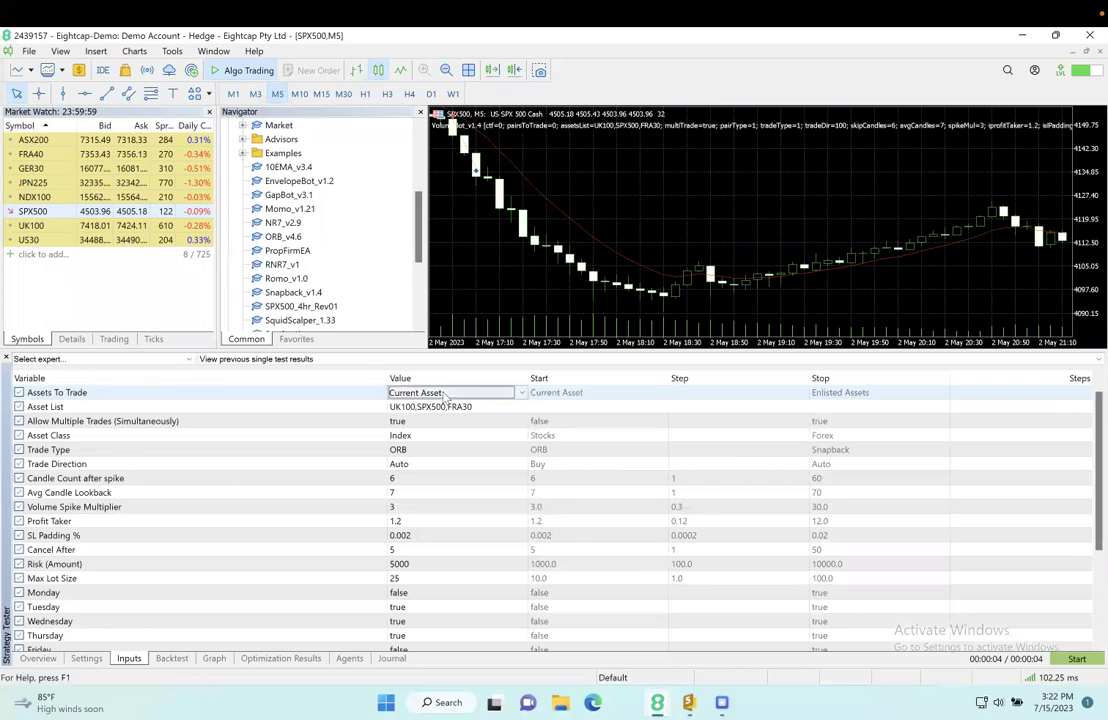
pyautogui.click(444, 393)
pyautogui.click(438, 421)
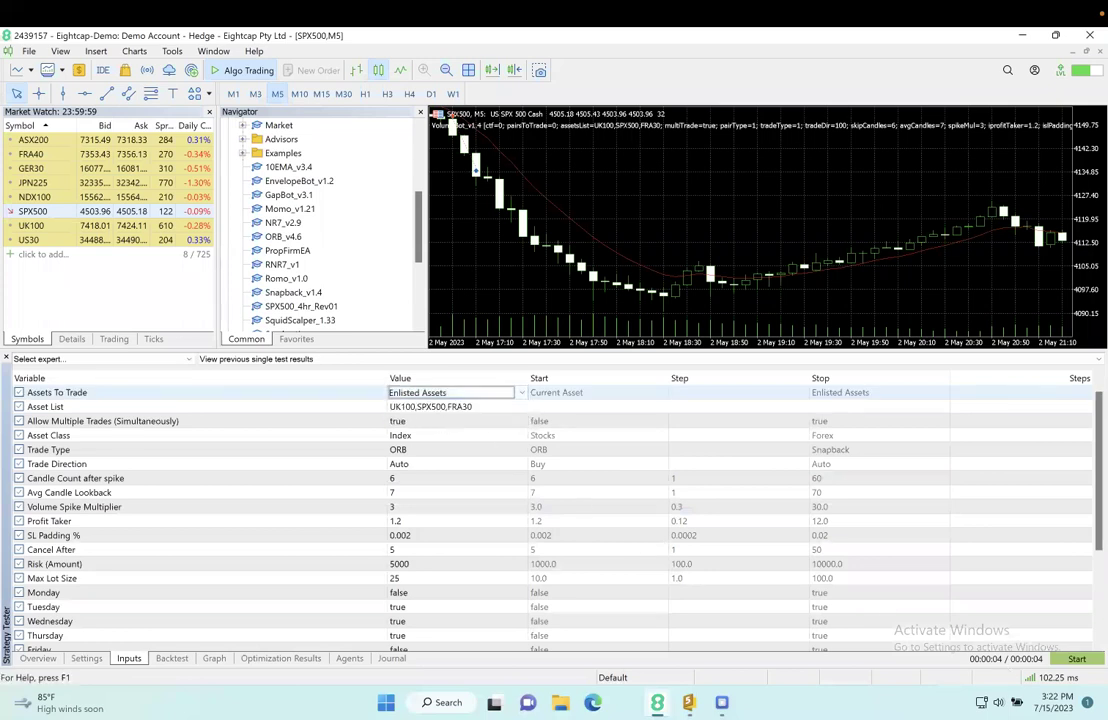
pyautogui.click(1072, 658)
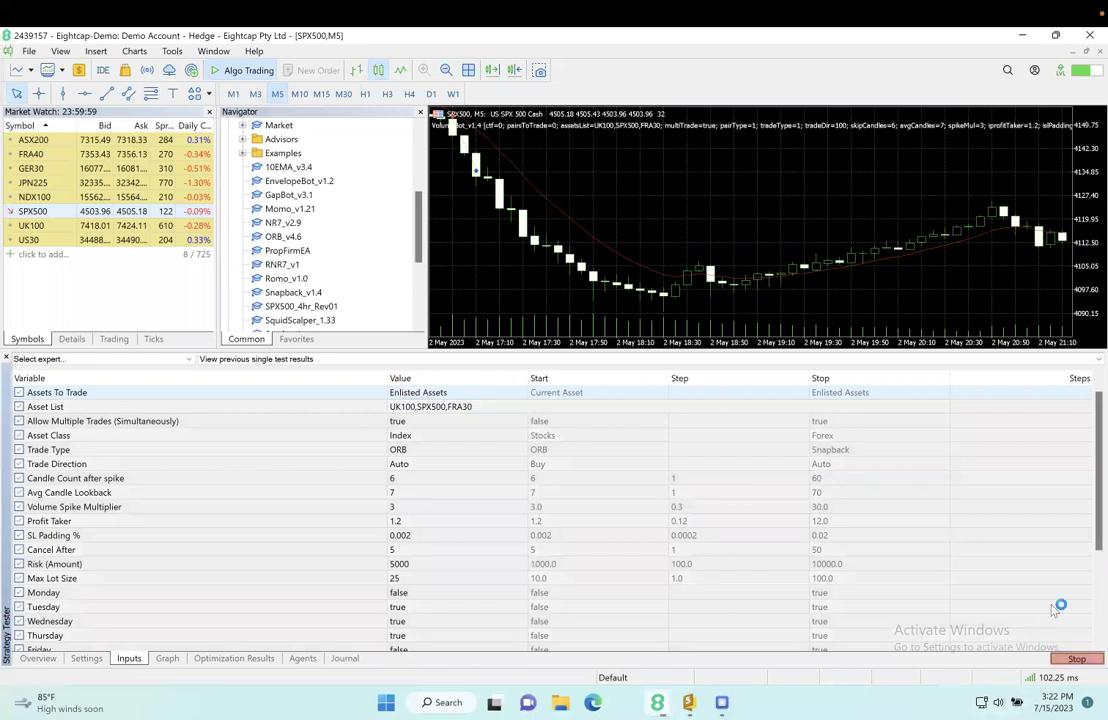
# Step: Show the Graph tab, where the balance climbs from 500,000 to about 565,000
pyautogui.click(167, 658)
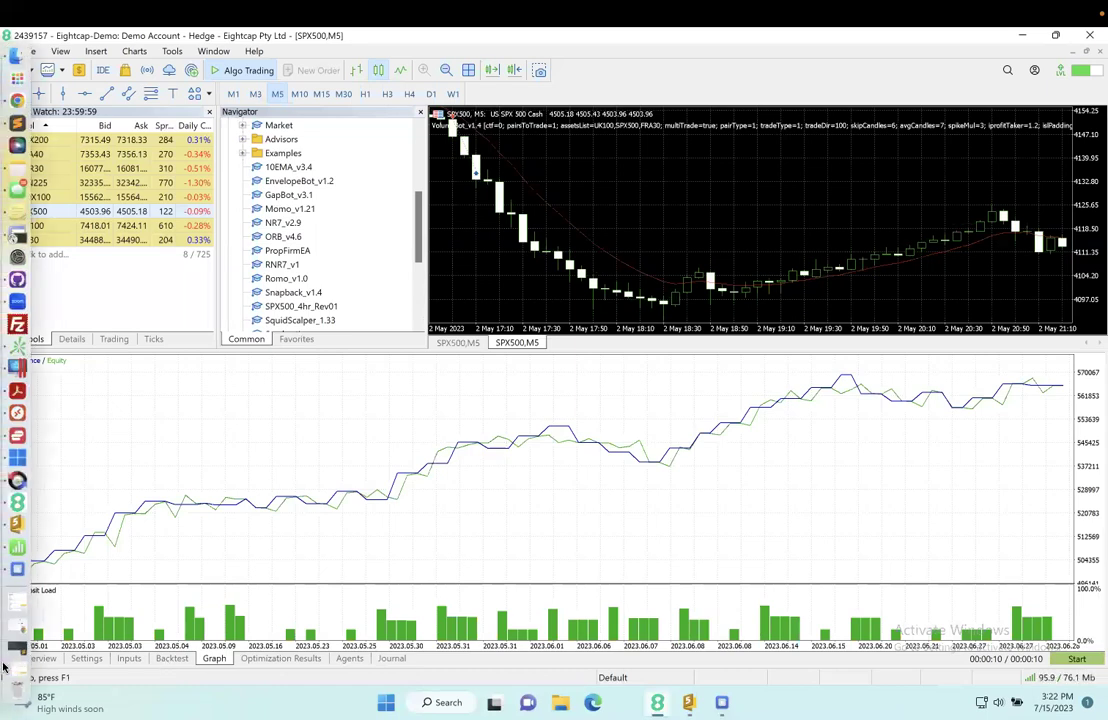
# Step: Show the Backtest report's weekday histogram and mark the Tuesday–Thursday profit bars, including Thursday's small one
pyautogui.click(171, 660)
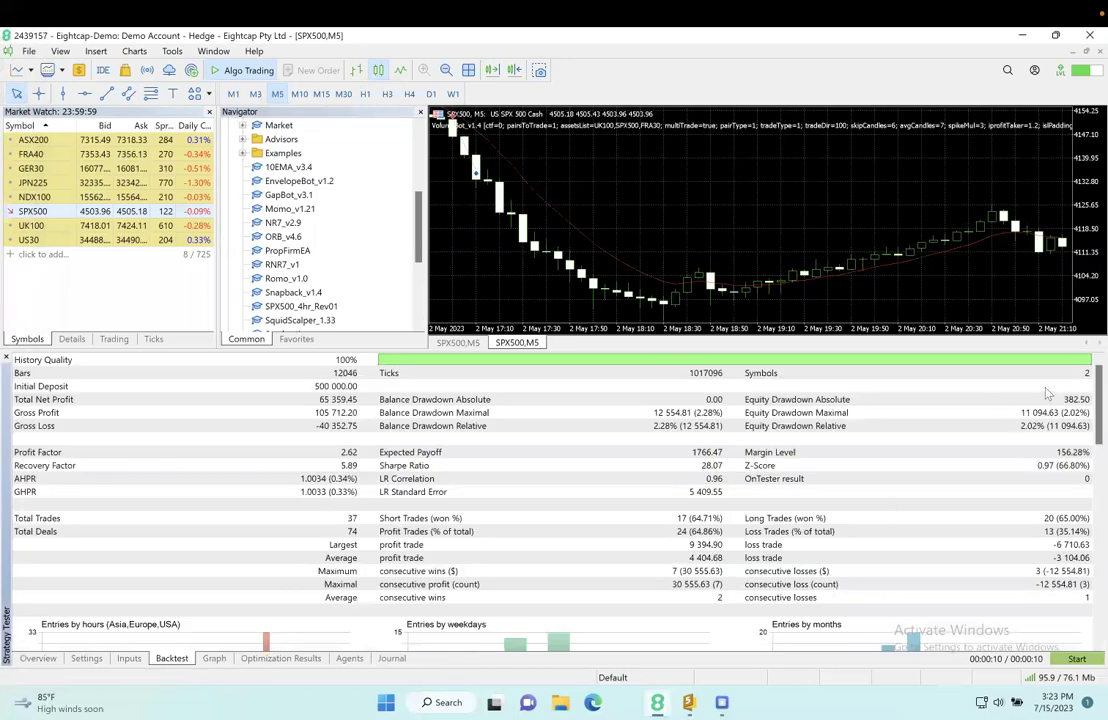
pyautogui.scroll(-10, 550, 480)
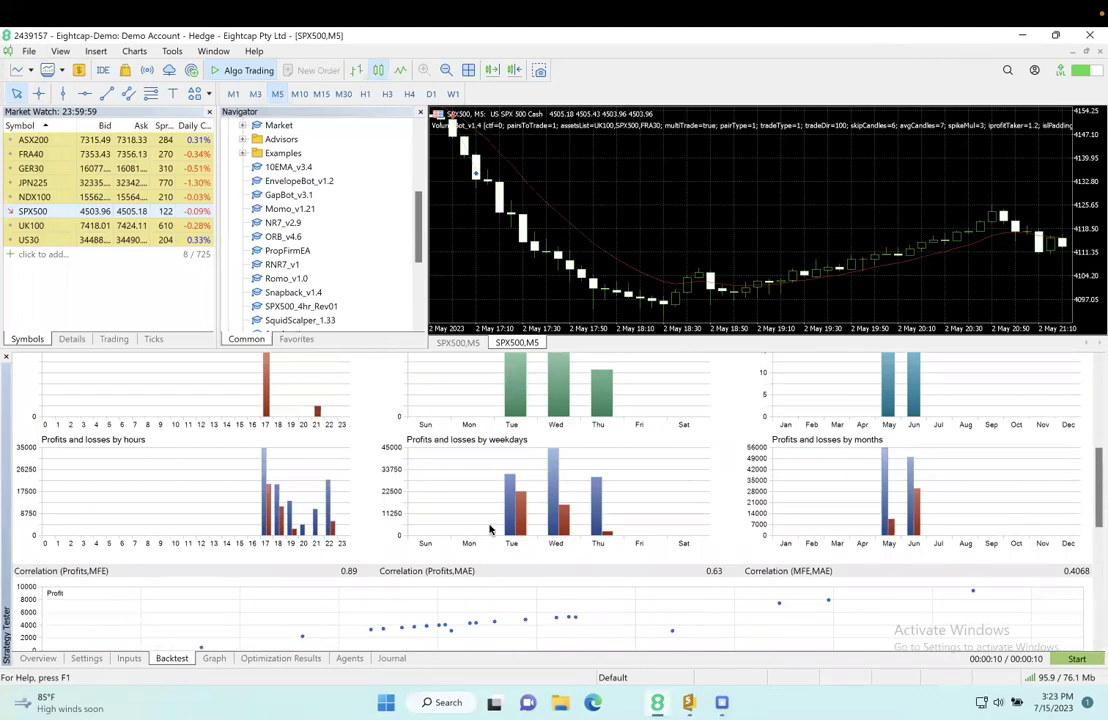
pyautogui.moveTo(487, 500)
pyautogui.mouseDown()
pyautogui.moveTo(488, 551)
pyautogui.moveTo(506, 563)
pyautogui.moveTo(624, 555)
pyautogui.moveTo(630, 512)
pyautogui.mouseUp()
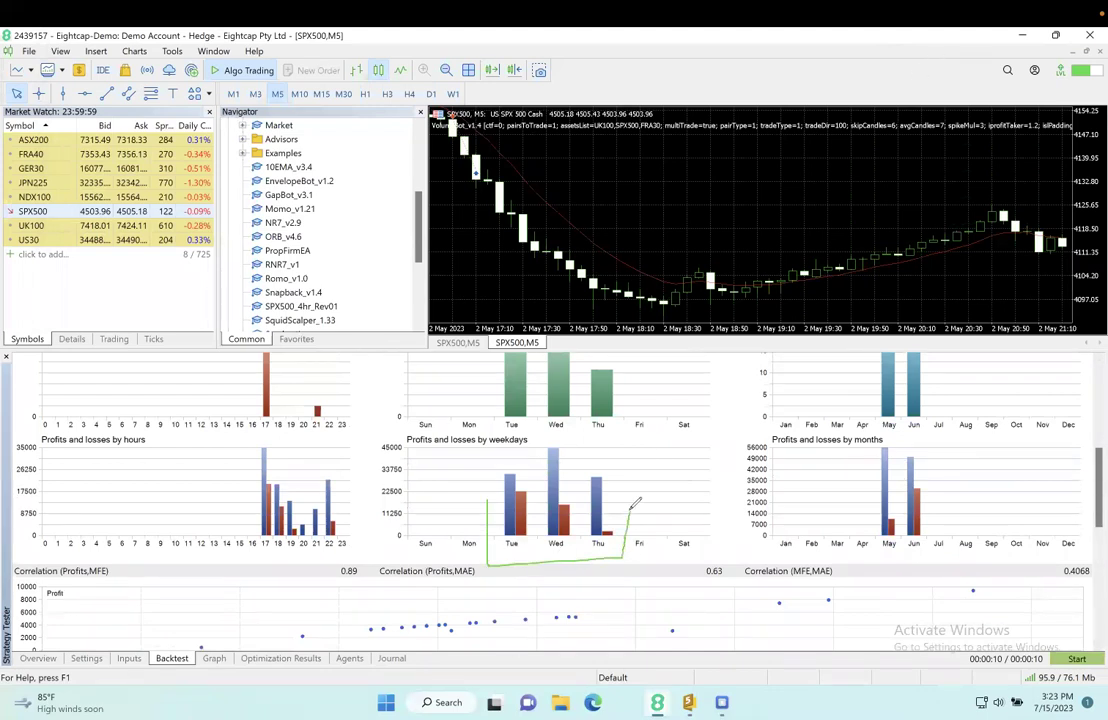
pyautogui.moveTo(689, 434)
pyautogui.mouseDown()
pyautogui.moveTo(633, 457)
pyautogui.moveTo(648, 460)
pyautogui.mouseUp()
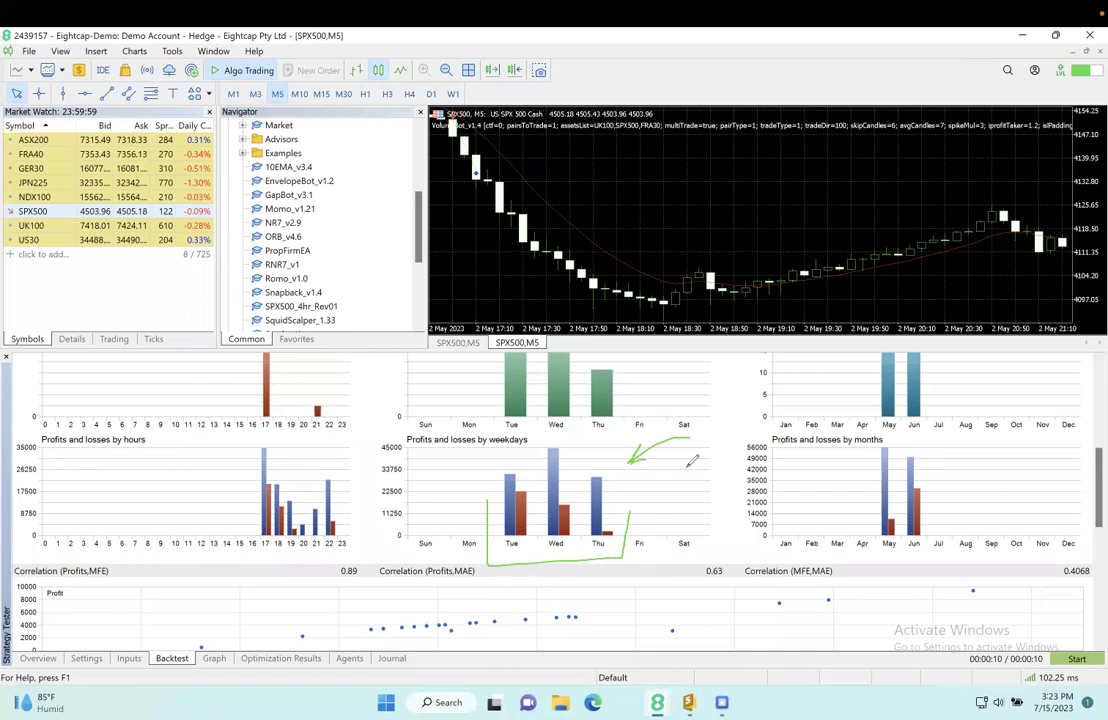
pyautogui.moveTo(623, 421)
pyautogui.mouseDown()
pyautogui.moveTo(578, 424)
pyautogui.moveTo(518, 456)
pyautogui.moveTo(566, 450)
pyautogui.mouseUp()
# Step: Clear the pen marks and select FRA40 in the watch list
pyautogui.press('Escape')
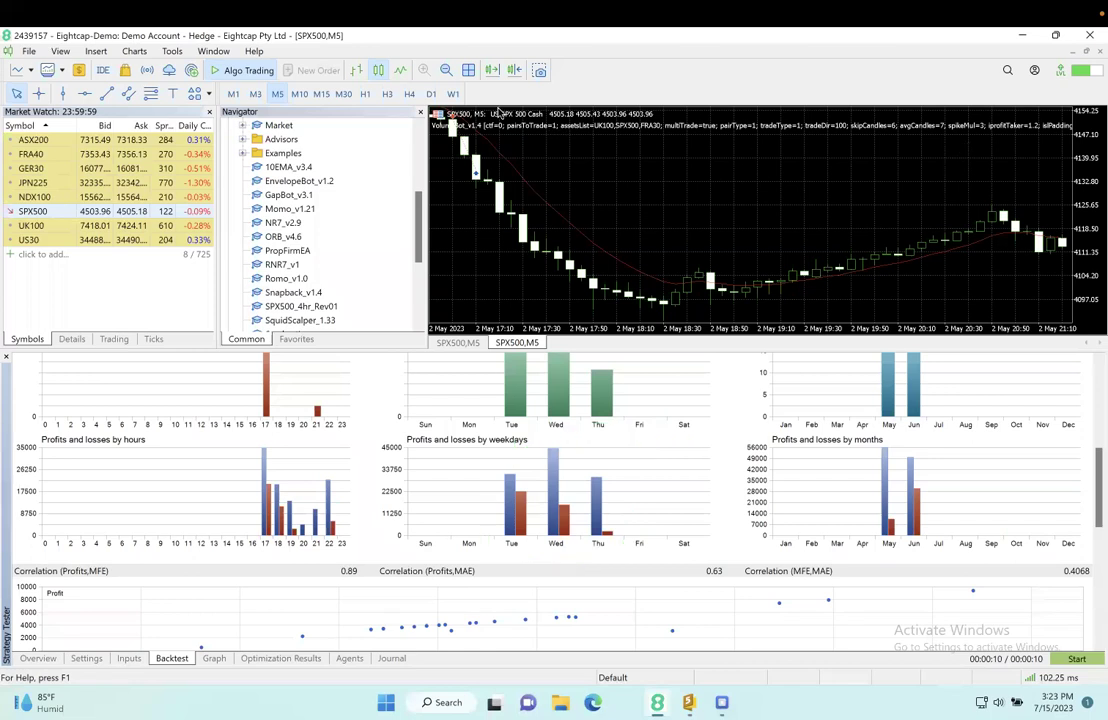
pyautogui.click(196, 197)
pyautogui.click(187, 154)
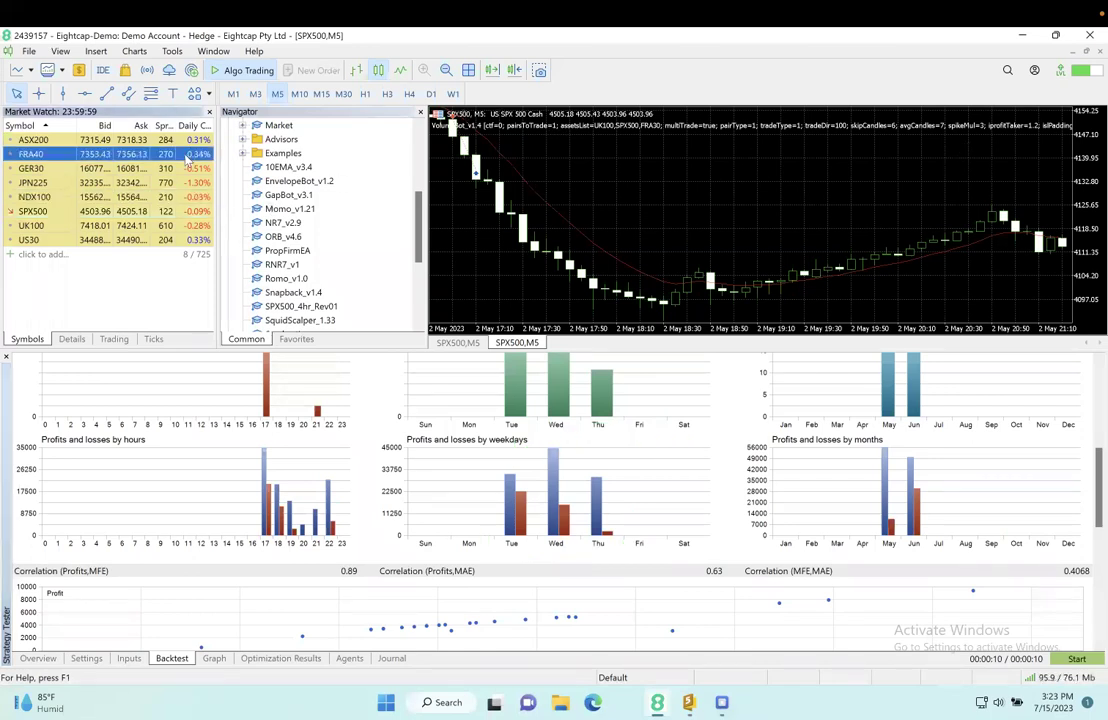
# Step: Switch the report to Deals and review deals 2, 6, 5 and 12 for spx500 and uk100
pyautogui.rightClick(385, 405)
pyautogui.click(401, 411)
pyautogui.scroll(15, 1062, 458)
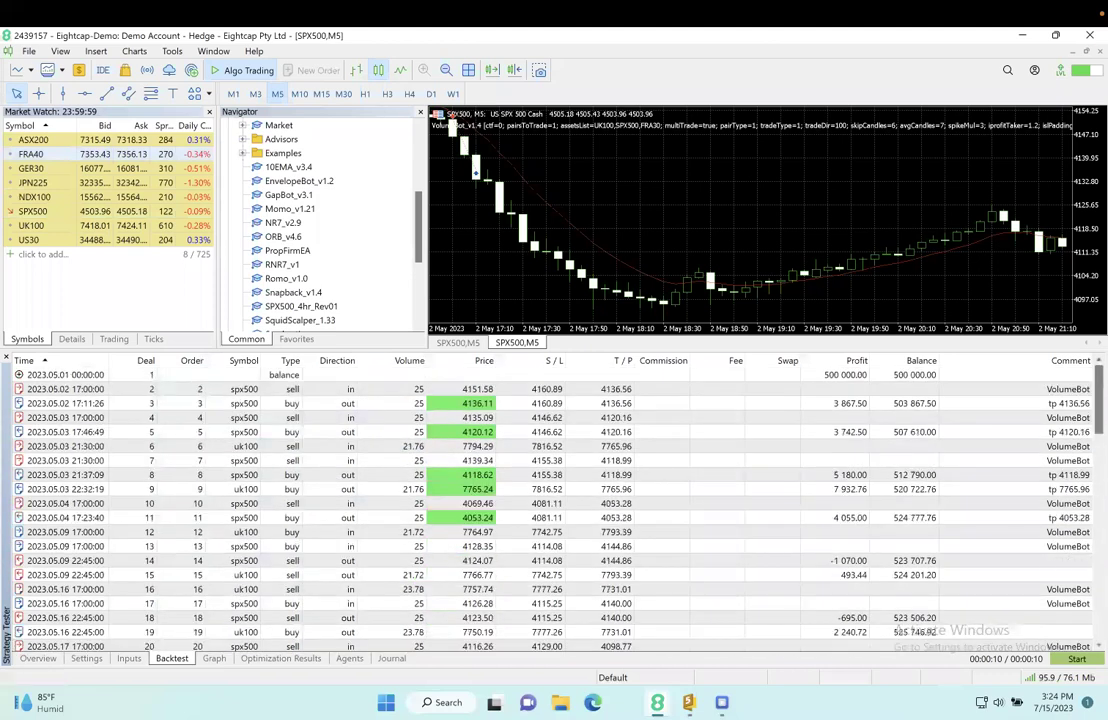
pyautogui.click(245, 389)
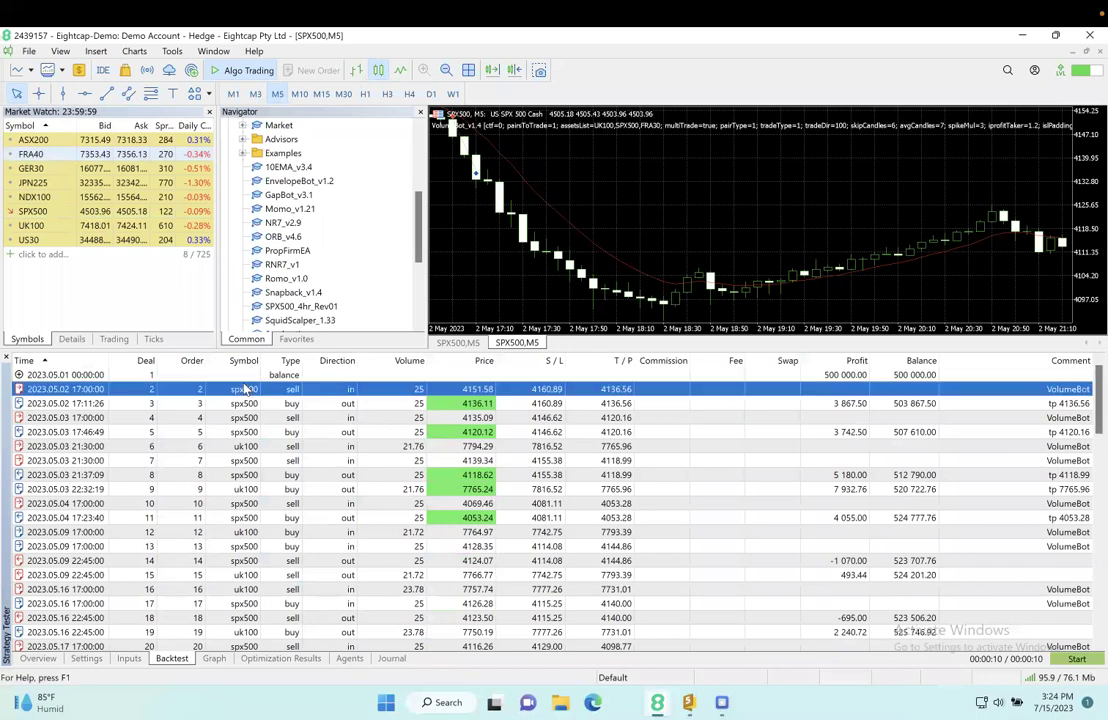
pyautogui.click(253, 446)
pyautogui.press('Up')
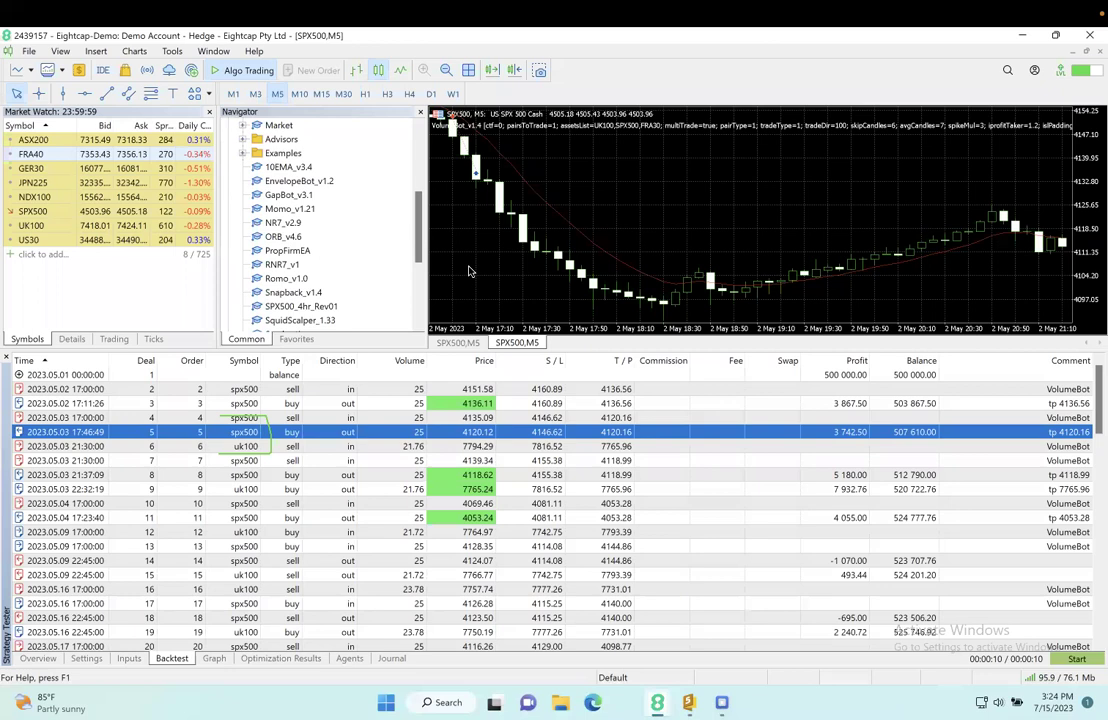
pyautogui.click(238, 533)
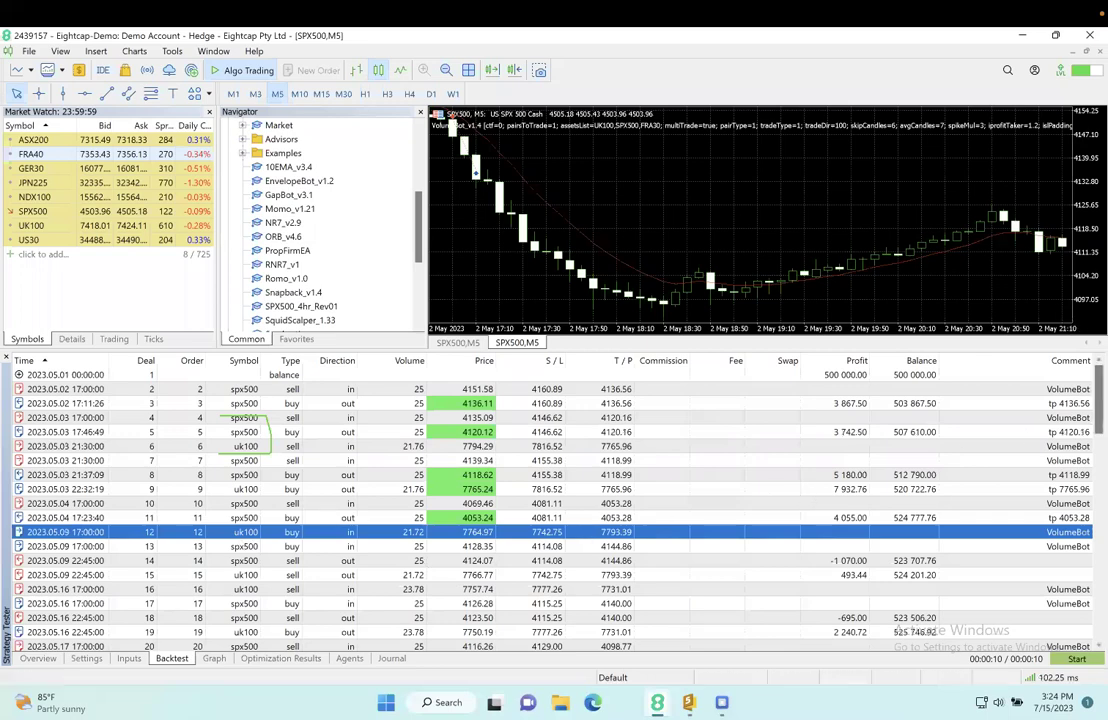
pyautogui.scroll(-7, 550, 510)
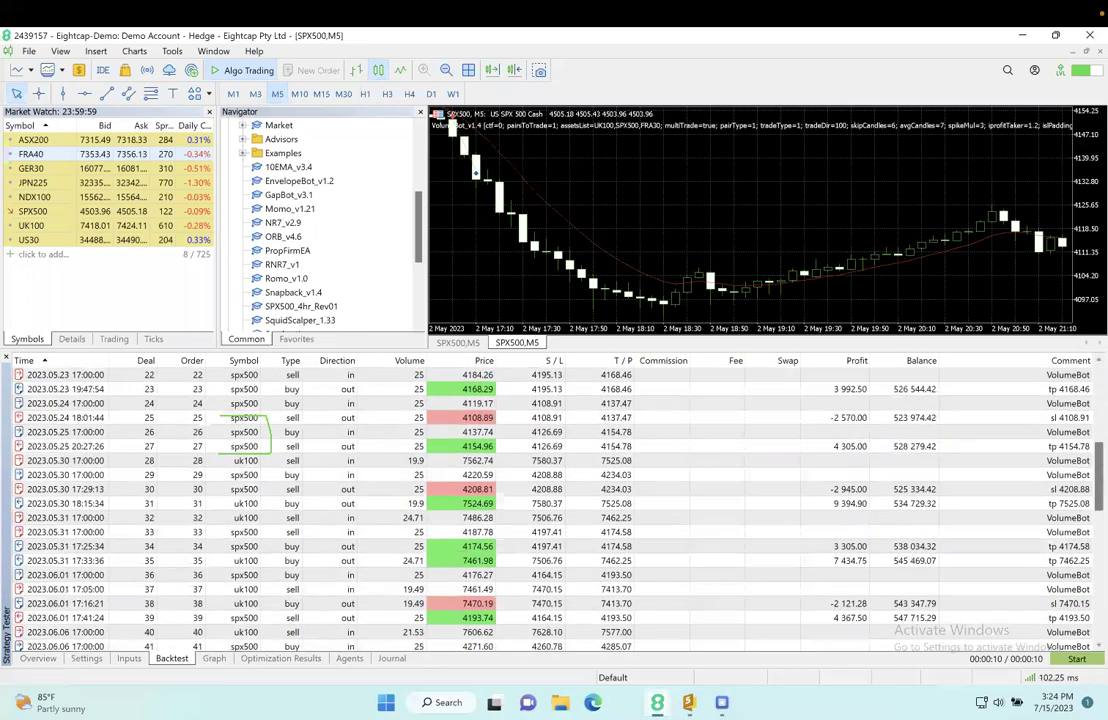
pyautogui.scroll(-6, 550, 510)
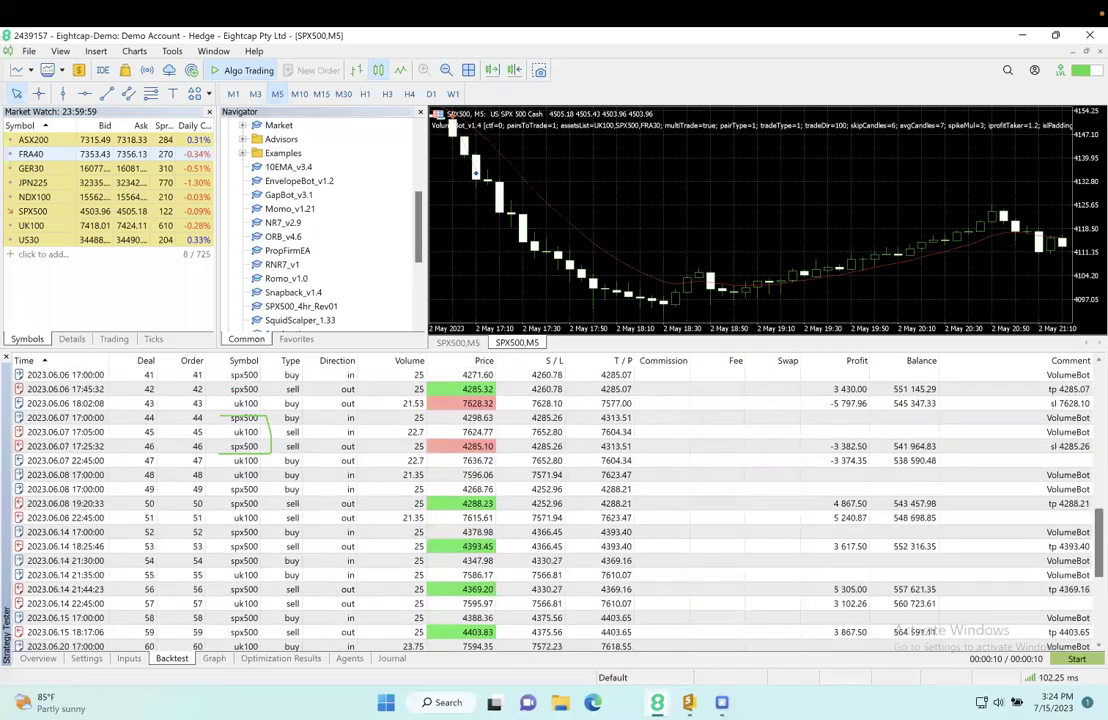
pyautogui.scroll(-5, 550, 510)
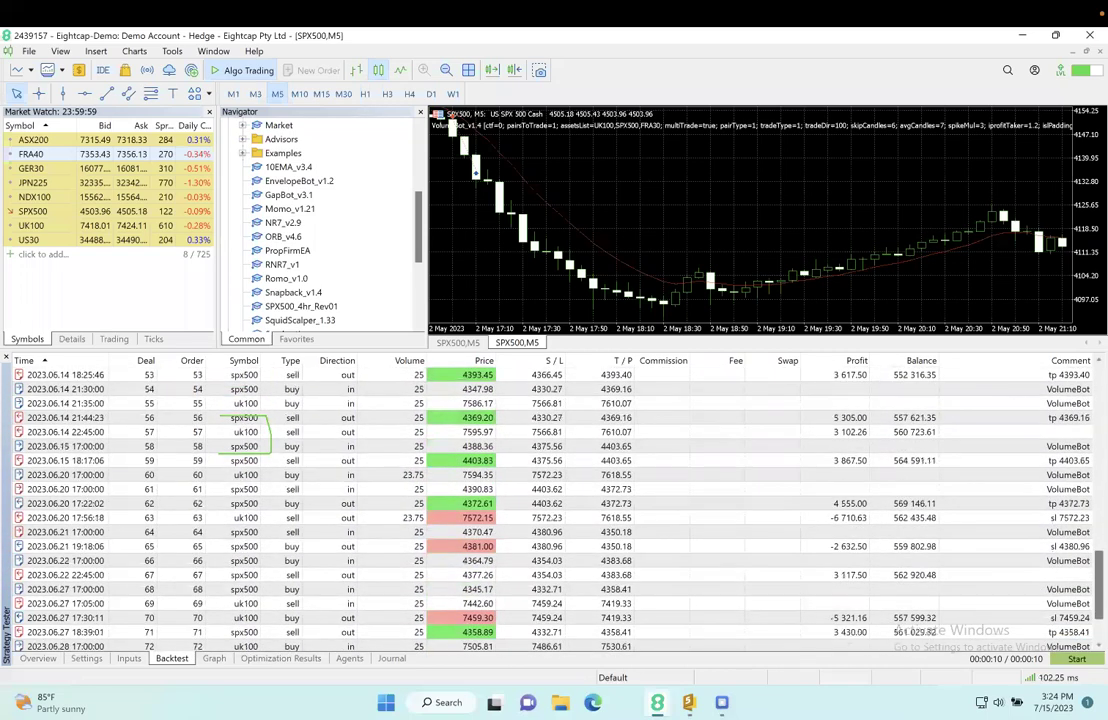
pyautogui.scroll(-1, 550, 510)
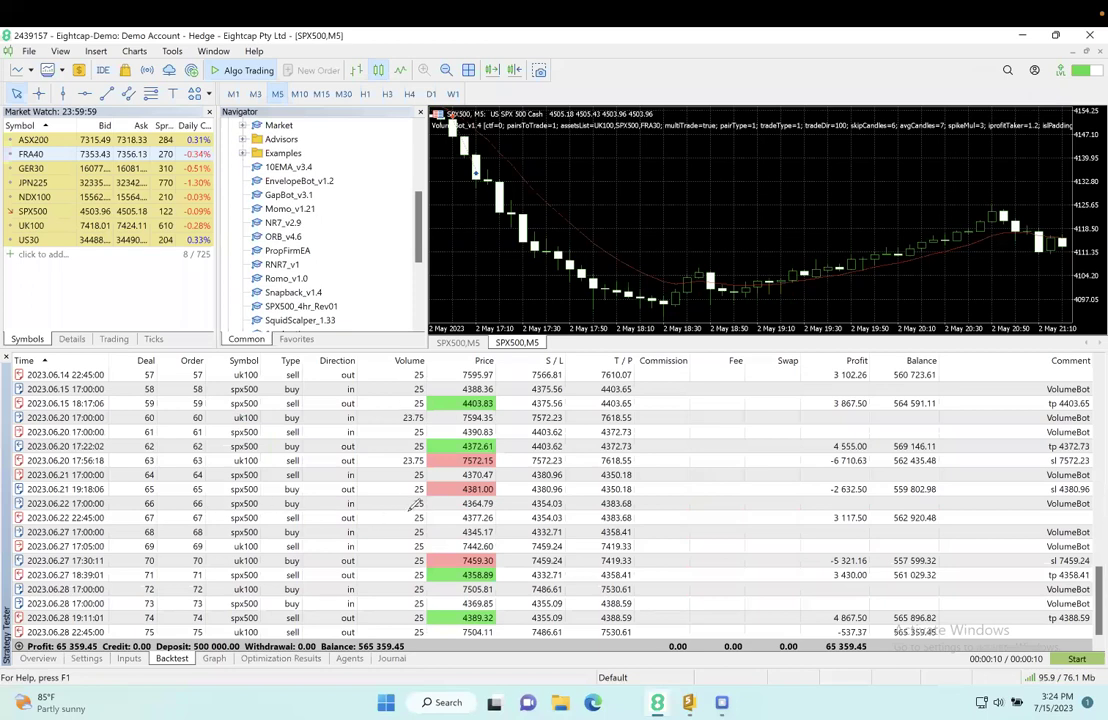
pyautogui.moveTo(405, 516)
pyautogui.mouseDown()
pyautogui.moveTo(430, 548)
pyautogui.moveTo(402, 567)
pyautogui.mouseUp()
pyautogui.moveTo(392, 518)
pyautogui.mouseDown()
pyautogui.moveTo(401, 535)
pyautogui.moveTo(392, 552)
pyautogui.mouseUp()
pyautogui.scroll(15, 480, 500)
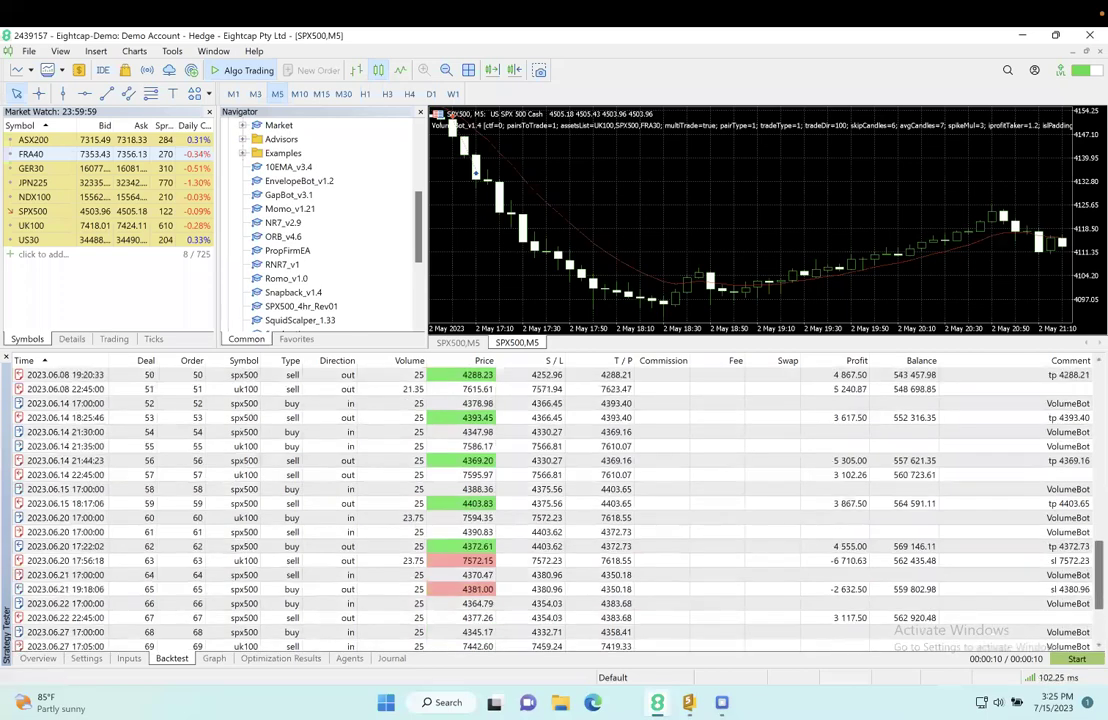
pyautogui.click(250, 420)
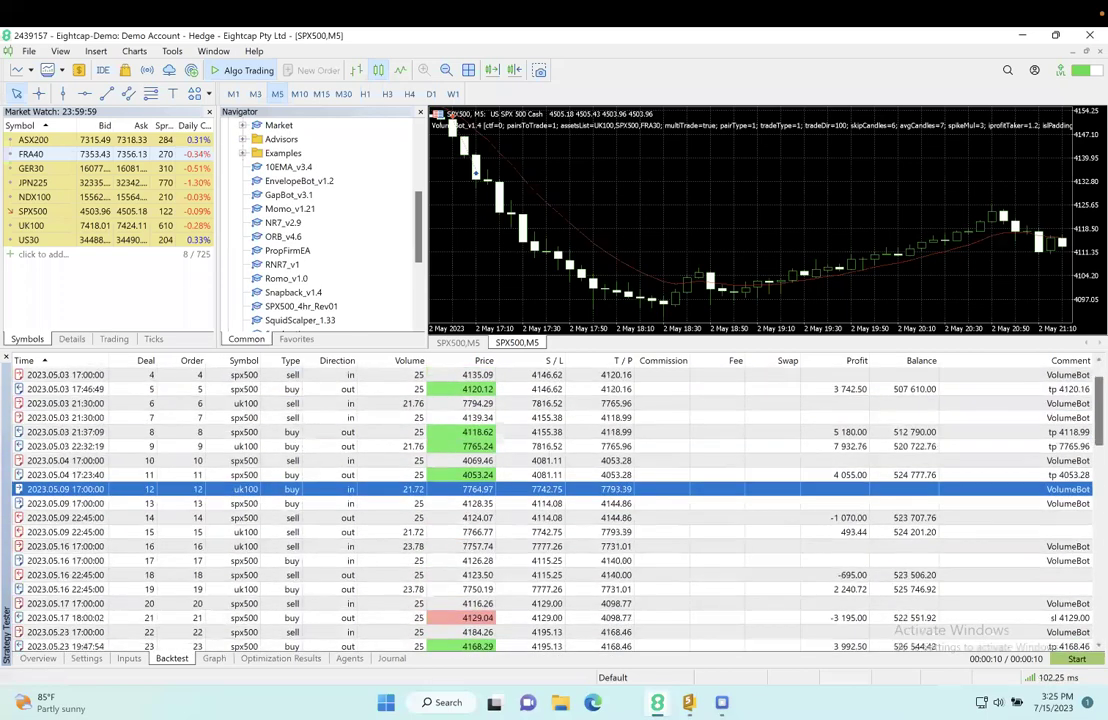
# Step: Return to Inputs and mark Use Time Filter true with its 16:35–22:45 trading window
pyautogui.click(130, 660)
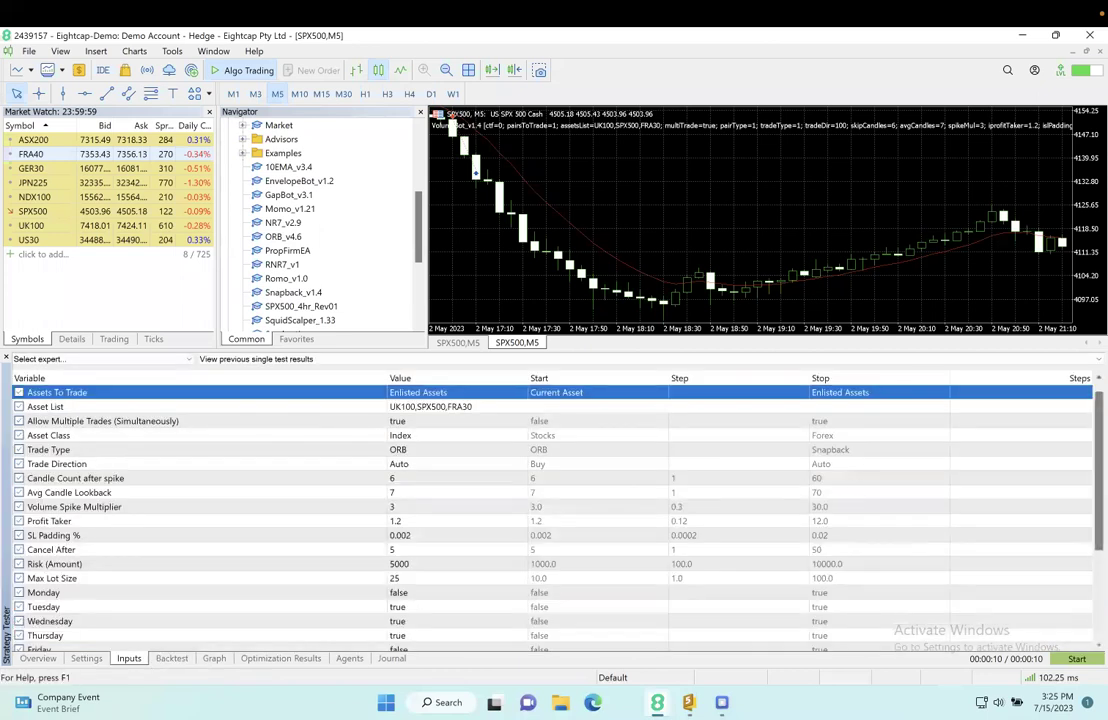
pyautogui.scroll(-4, 550, 500)
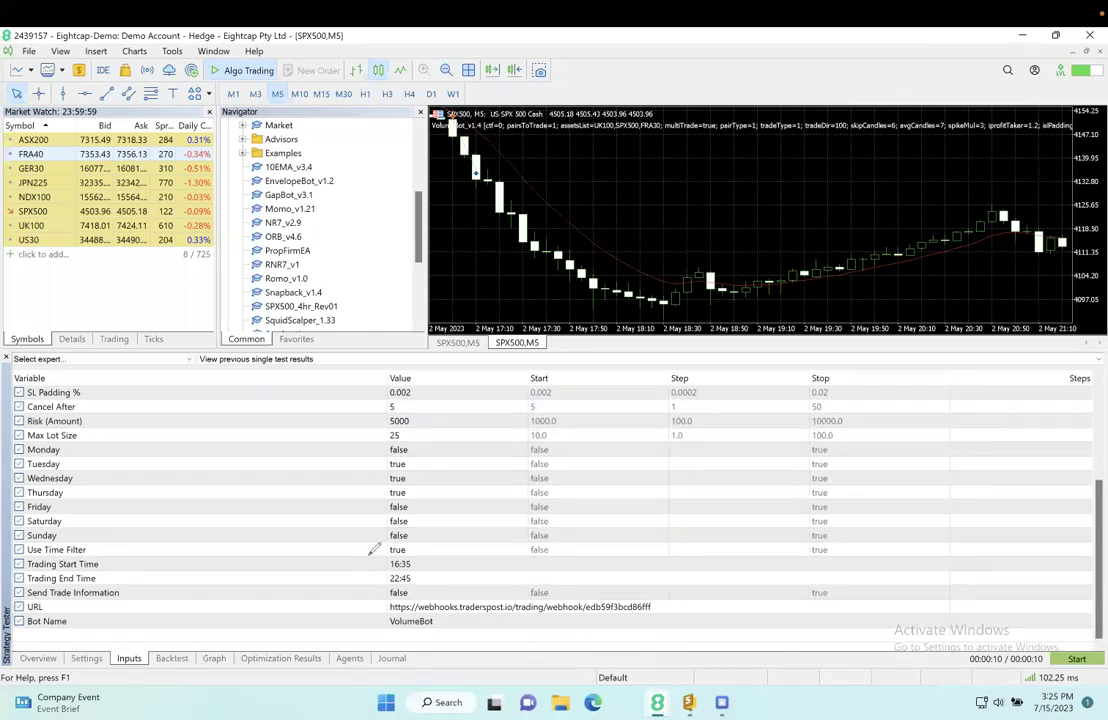
pyautogui.moveTo(368, 561)
pyautogui.mouseDown()
pyautogui.moveTo(458, 560)
pyautogui.moveTo(447, 586)
pyautogui.moveTo(360, 589)
pyautogui.mouseUp()
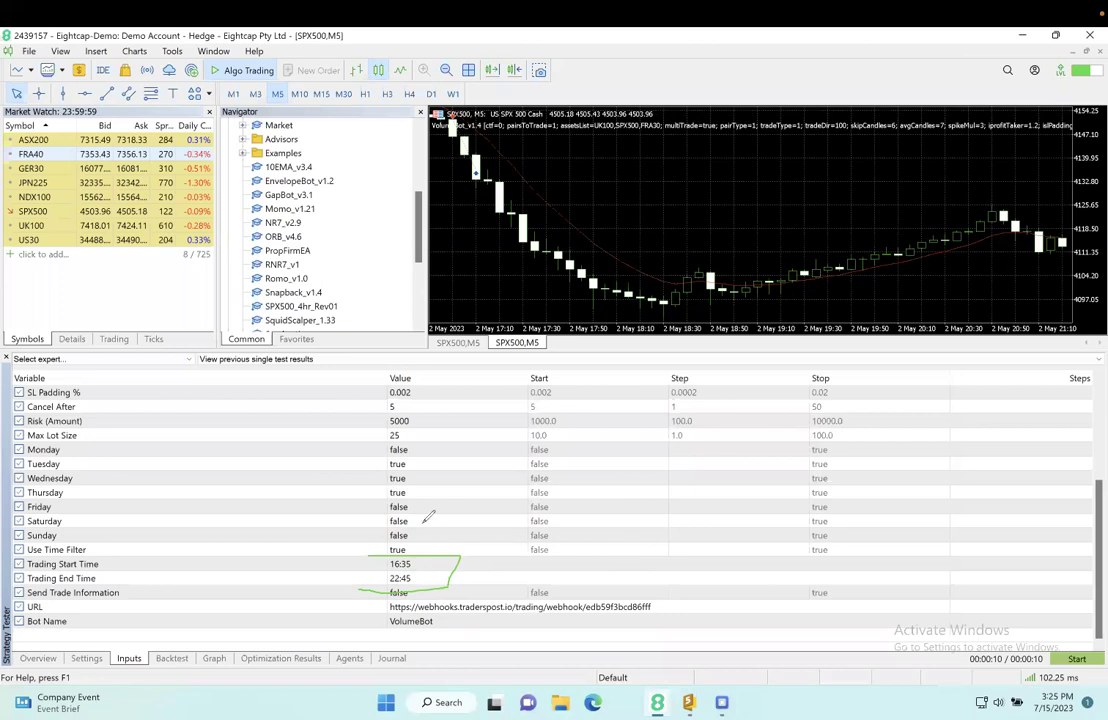
pyautogui.moveTo(450, 529); pyautogui.dragTo(438, 551)
pyautogui.moveTo(118, 272)
pyautogui.mouseDown()
pyautogui.moveTo(130, 301)
pyautogui.moveTo(104, 258)
pyautogui.moveTo(134, 270)
pyautogui.mouseUp()
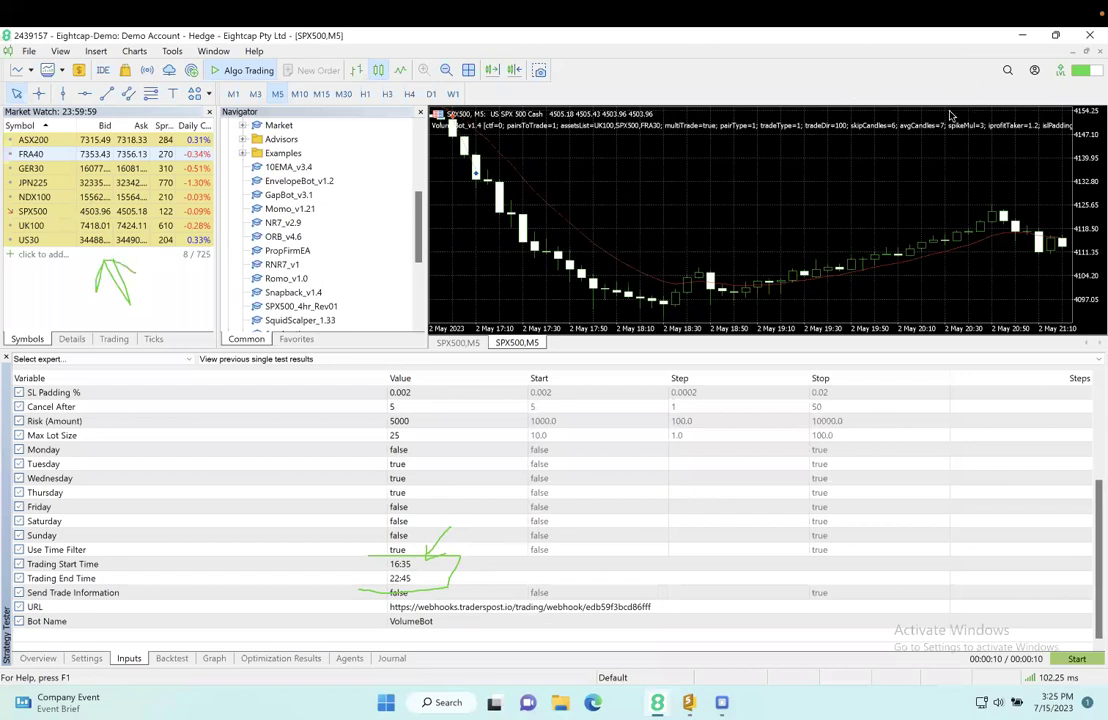
pyautogui.press('Escape')
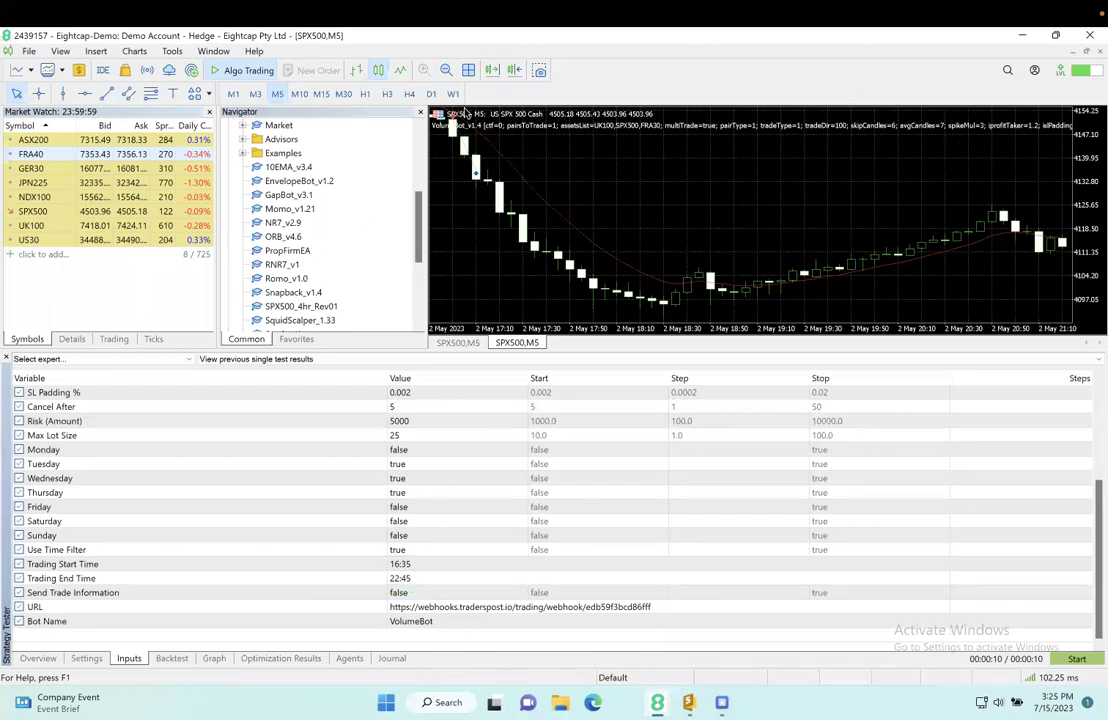
# Step: Check the US30 specification's Tuesday and Friday session hours, close it, and select Use Time Filter
pyautogui.rightClick(118, 238)
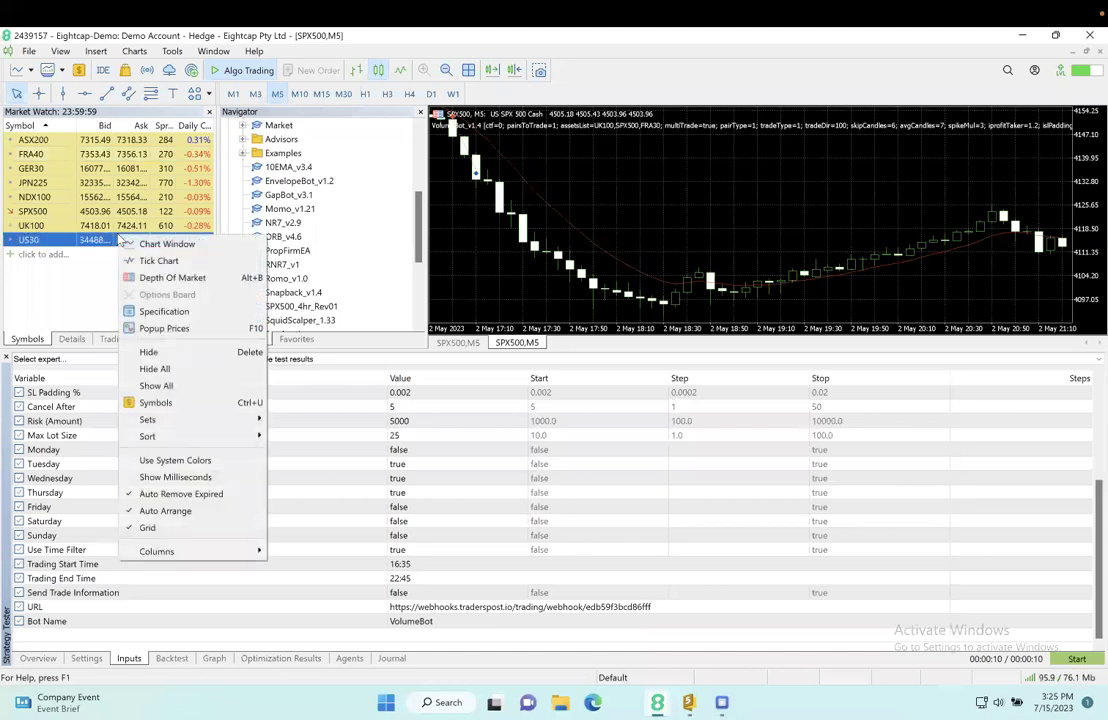
pyautogui.click(164, 311)
pyautogui.moveTo(338, 408); pyautogui.dragTo(338, 563)
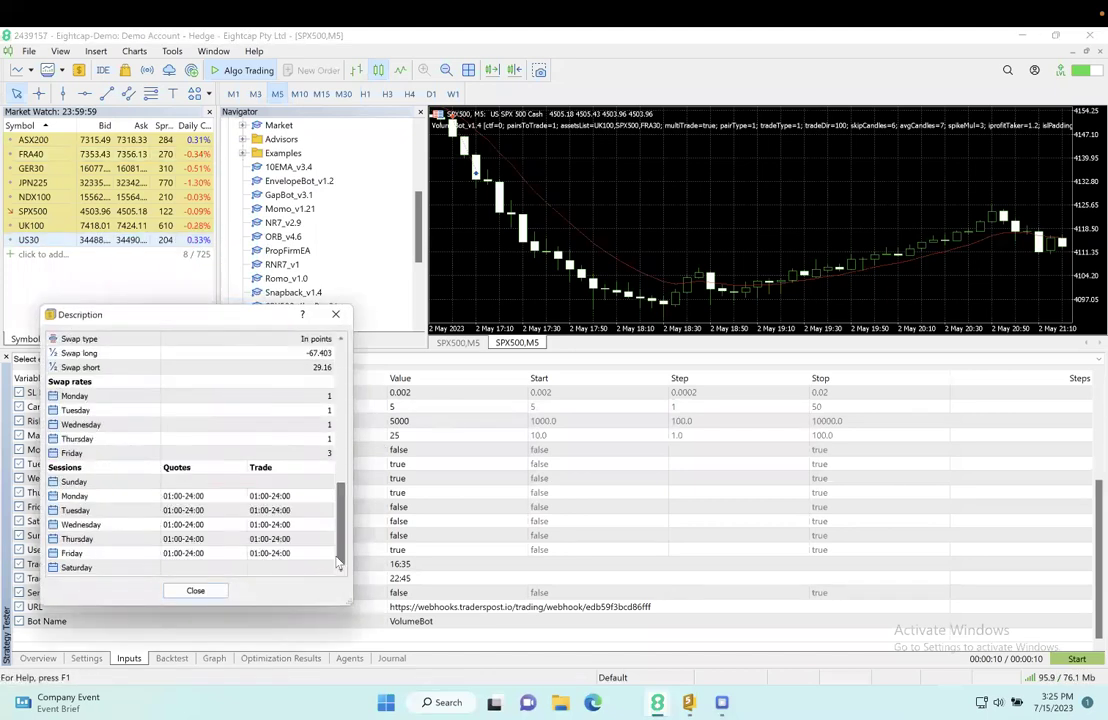
pyautogui.click(209, 510)
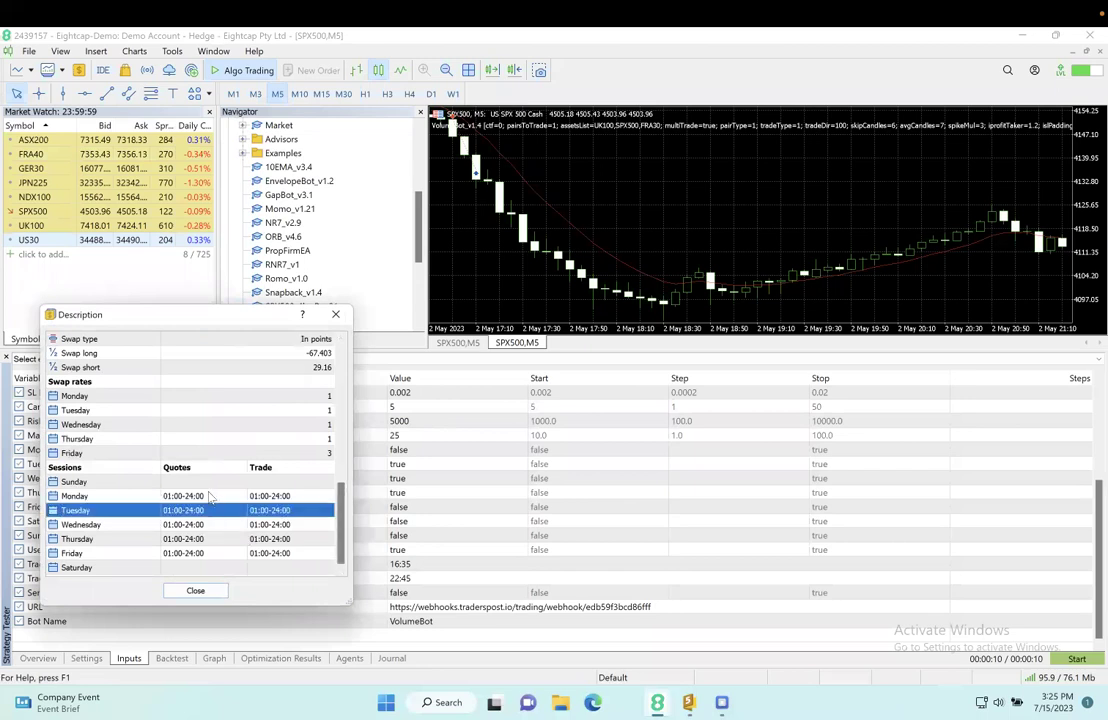
pyautogui.click(209, 496)
pyautogui.click(215, 553)
pyautogui.click(199, 591)
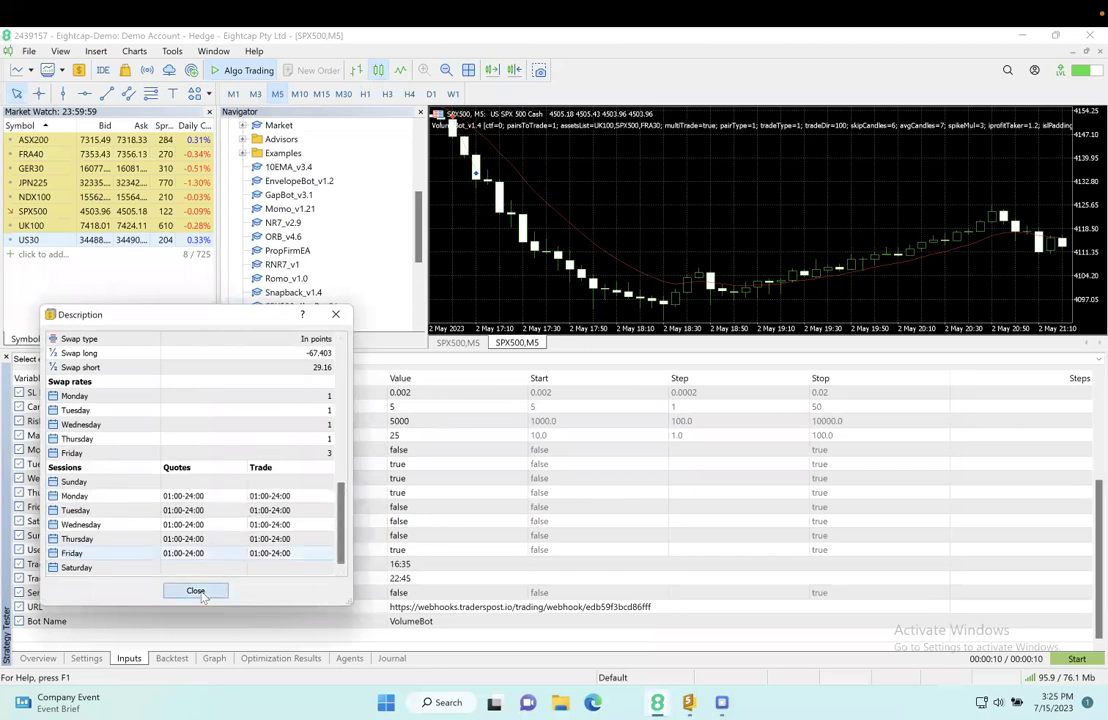
pyautogui.click(380, 549)
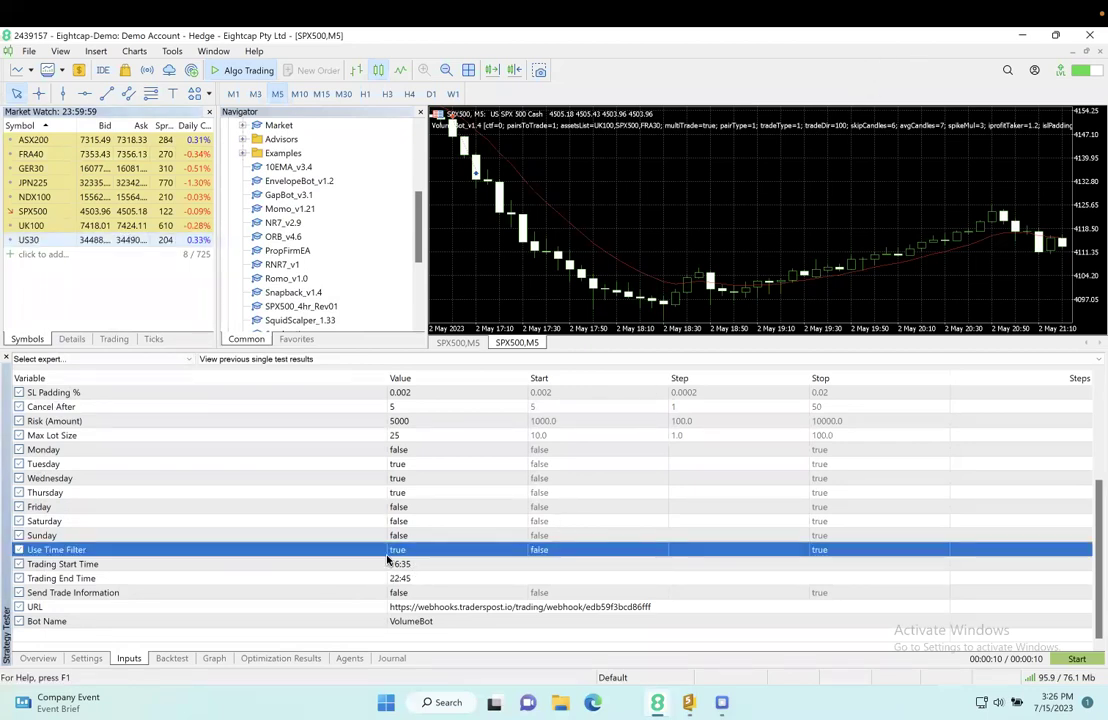
pyautogui.moveTo(378, 558)
pyautogui.mouseDown()
pyautogui.moveTo(424, 572)
pyautogui.moveTo(379, 583)
pyautogui.mouseUp()
pyautogui.moveTo(464, 516)
pyautogui.mouseDown()
pyautogui.moveTo(465, 561)
pyautogui.moveTo(354, 578)
pyautogui.moveTo(368, 561)
pyautogui.moveTo(384, 580)
pyautogui.mouseUp()
pyautogui.moveTo(426, 562)
pyautogui.mouseDown()
pyautogui.moveTo(423, 584)
pyautogui.moveTo(390, 585)
pyautogui.mouseUp()
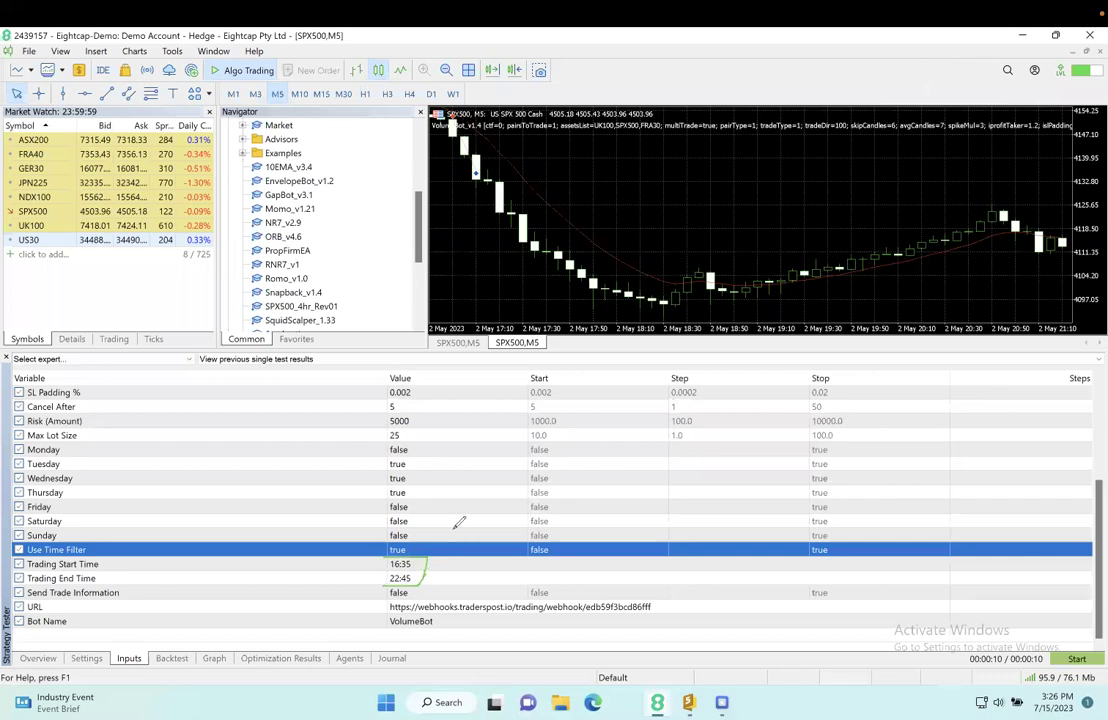
pyautogui.moveTo(430, 543); pyautogui.dragTo(452, 540)
pyautogui.click(106, 660)
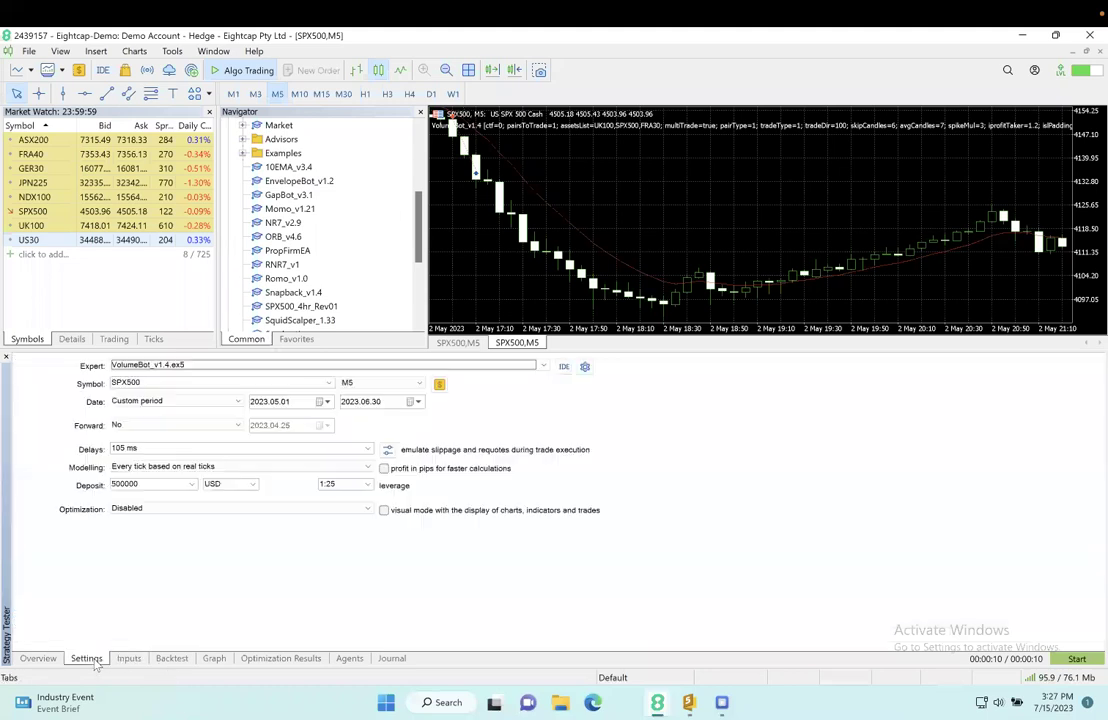
pyautogui.click(171, 658)
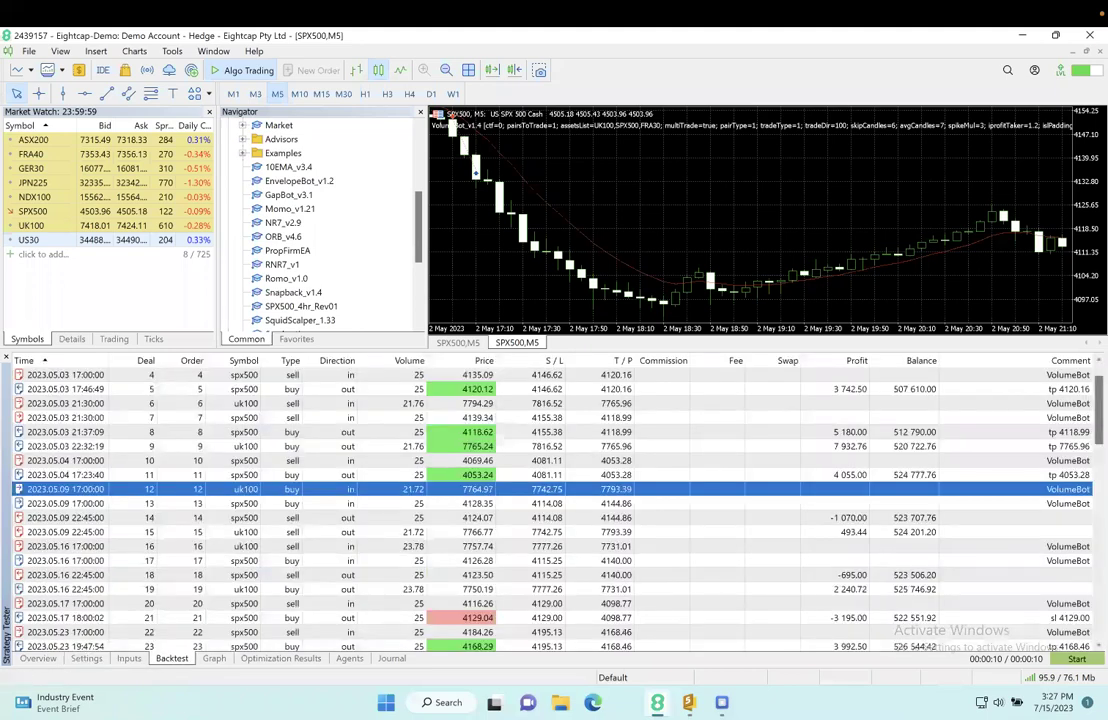
pyautogui.scroll(1, 47, 455)
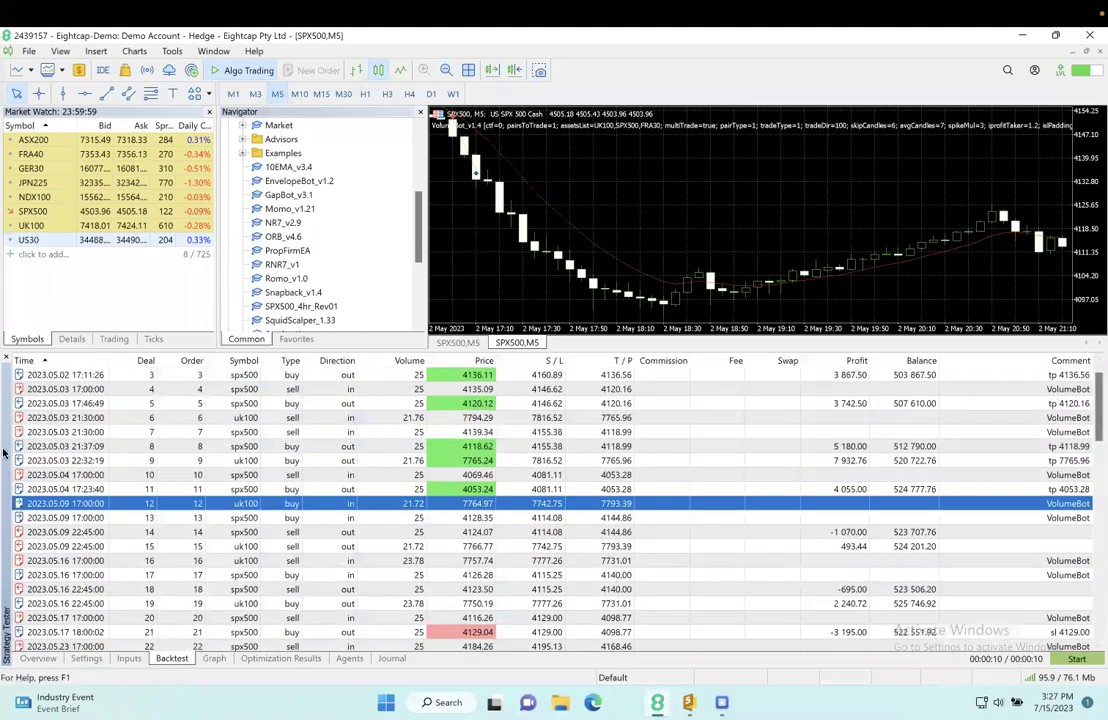
pyautogui.click(96, 377)
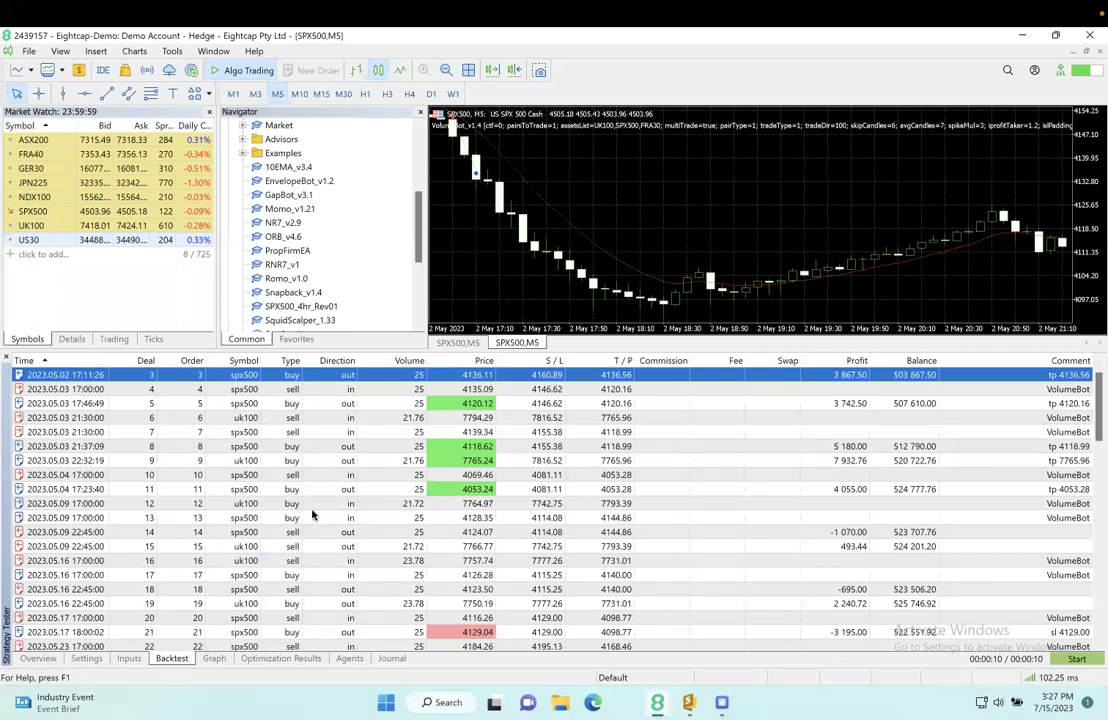
pyautogui.moveTo(158, 441)
pyautogui.mouseDown()
pyautogui.moveTo(148, 497)
pyautogui.moveTo(120, 513)
pyautogui.mouseUp()
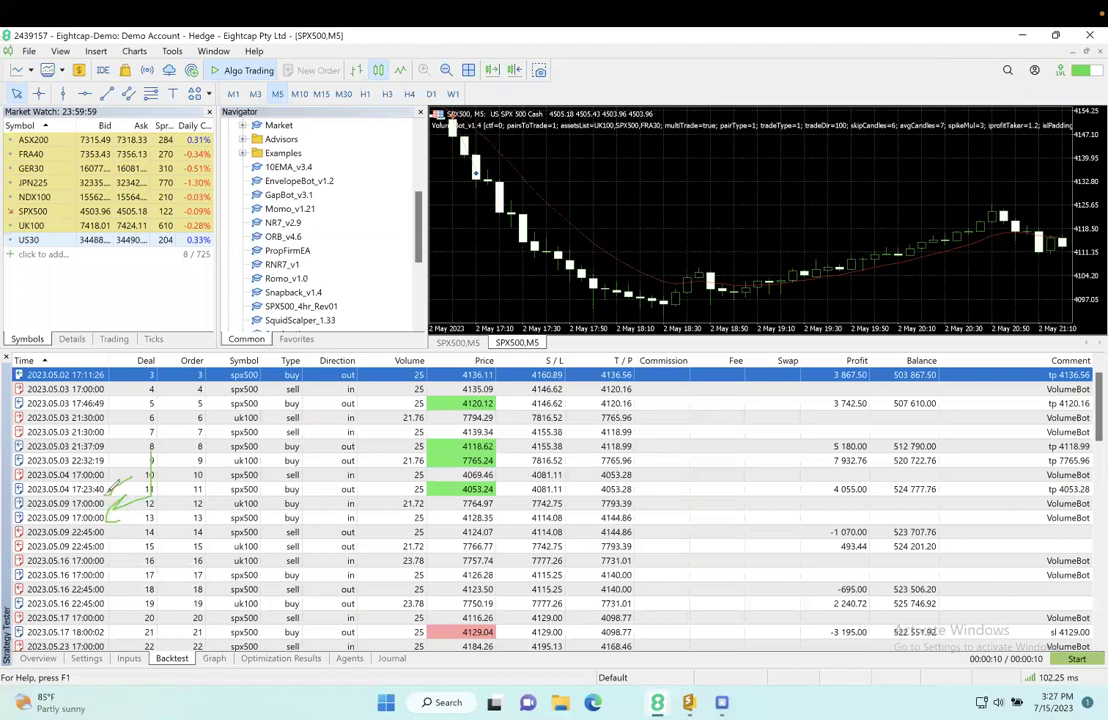
pyautogui.moveTo(127, 481)
pyautogui.mouseDown()
pyautogui.moveTo(110, 495)
pyautogui.moveTo(123, 499)
pyautogui.mouseUp()
pyautogui.press('Escape')
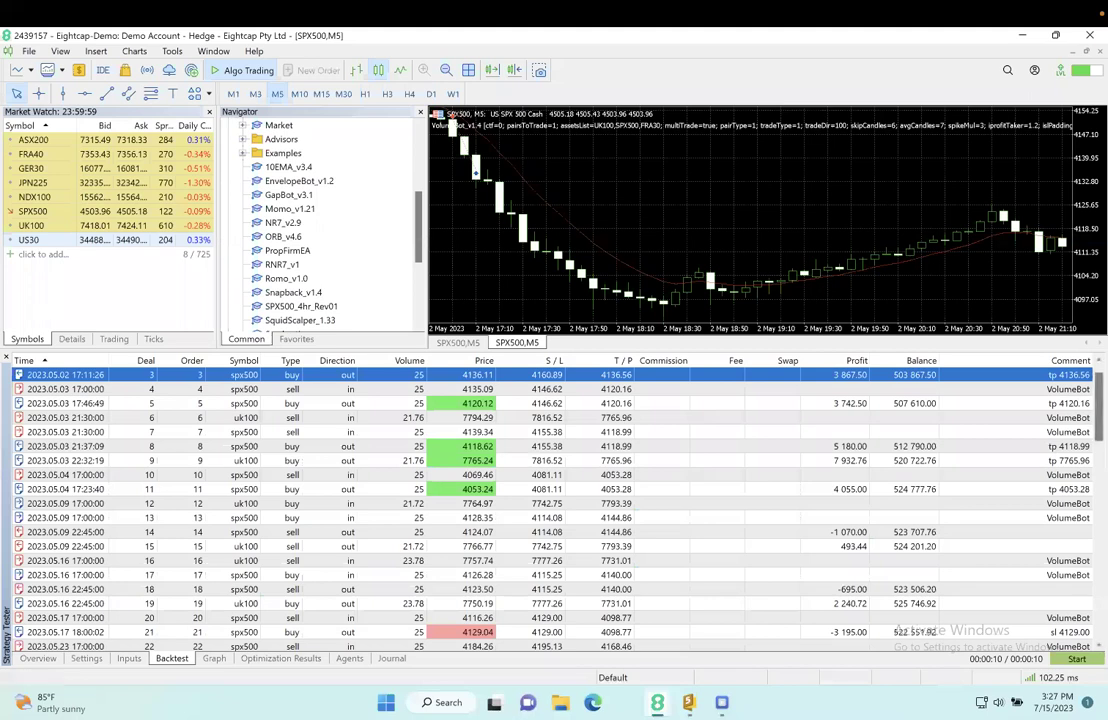
pyautogui.scroll(-11, 686, 430)
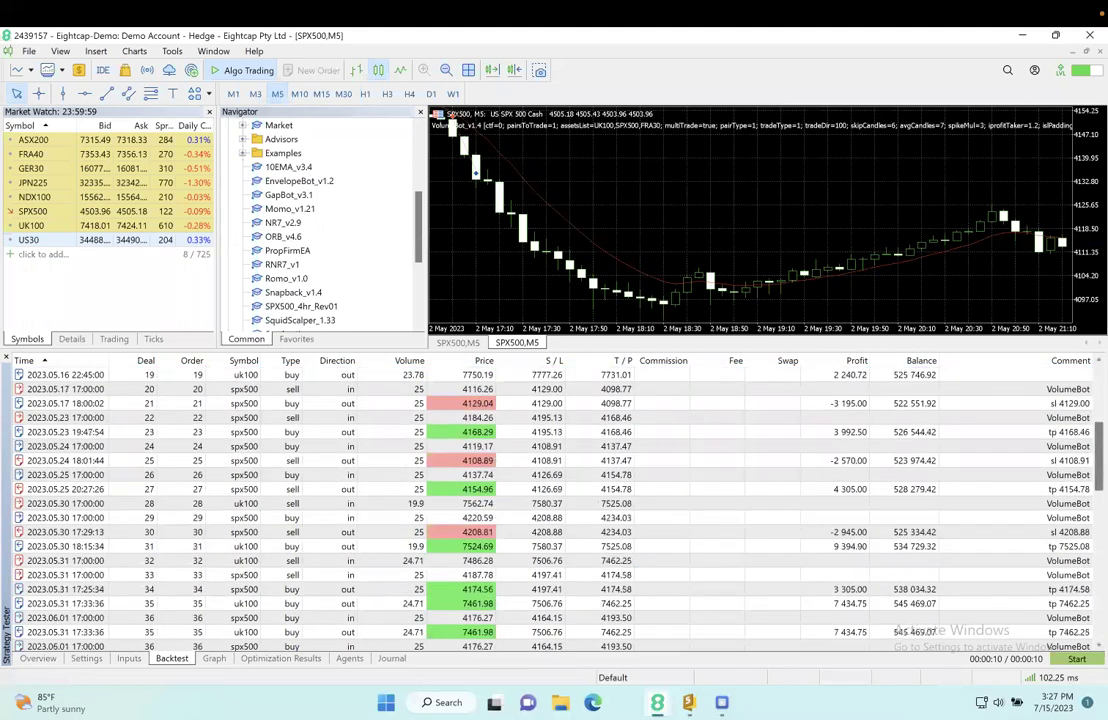
pyautogui.click(129, 658)
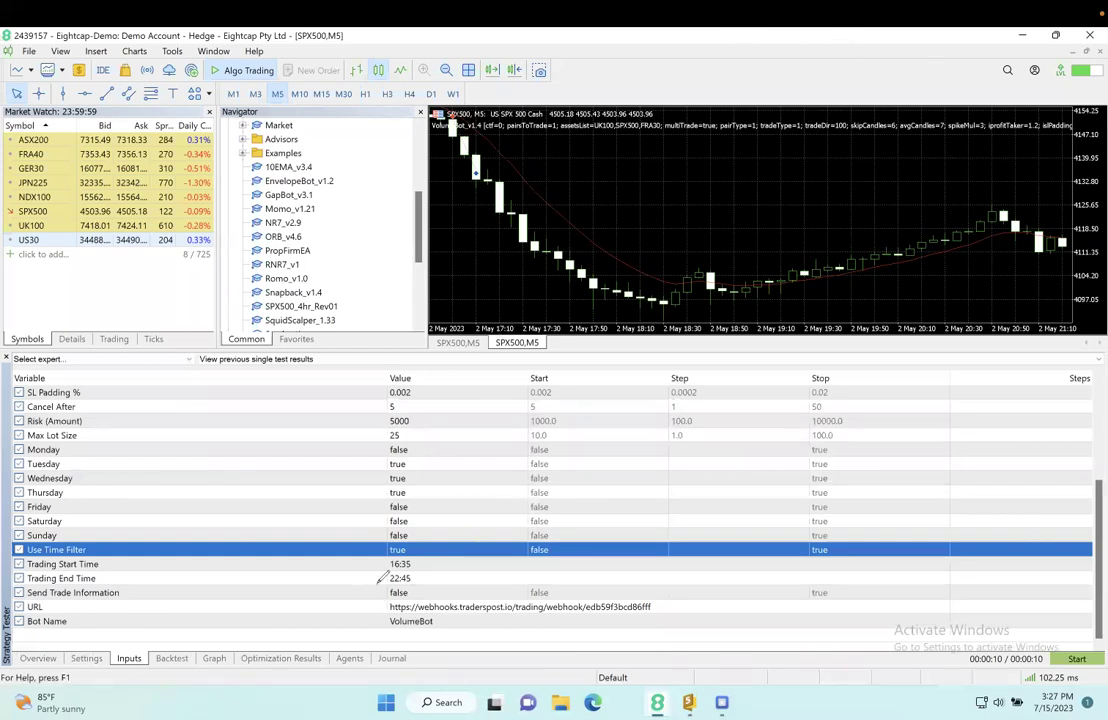
pyautogui.moveTo(378, 585)
pyautogui.mouseDown()
pyautogui.moveTo(425, 556)
pyautogui.moveTo(368, 555)
pyautogui.mouseUp()
# Step: Enable visual mode, set the start date to 2023.05.02, and start the backtest
pyautogui.click(174, 659)
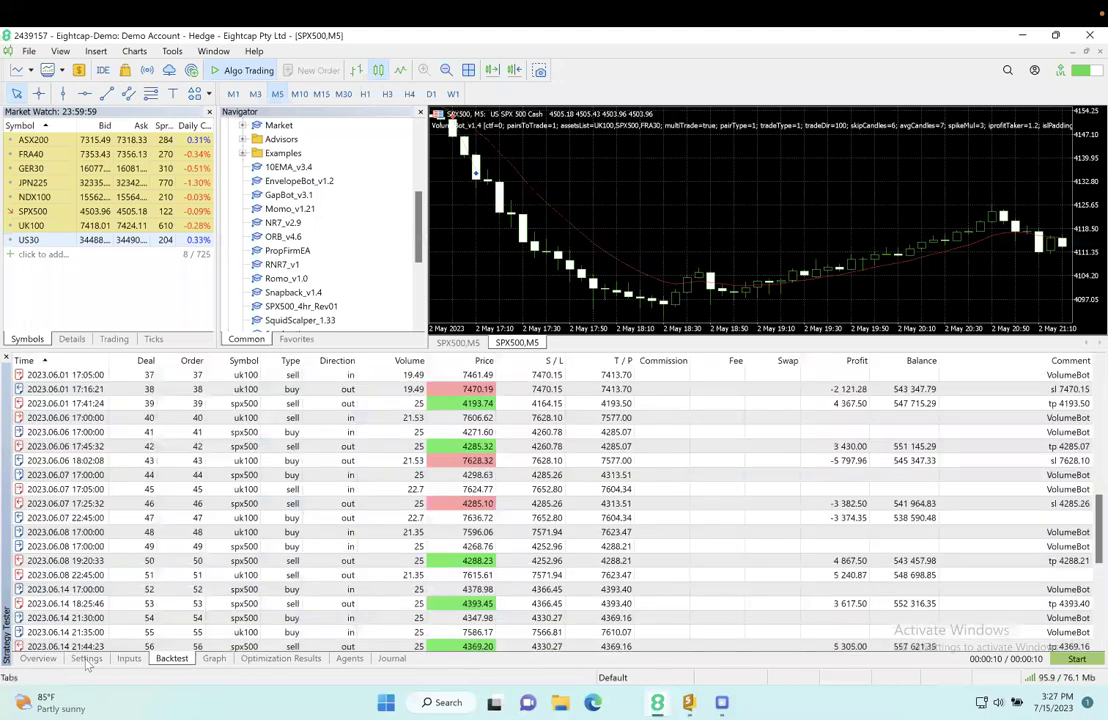
pyautogui.click(86, 659)
pyautogui.click(384, 510)
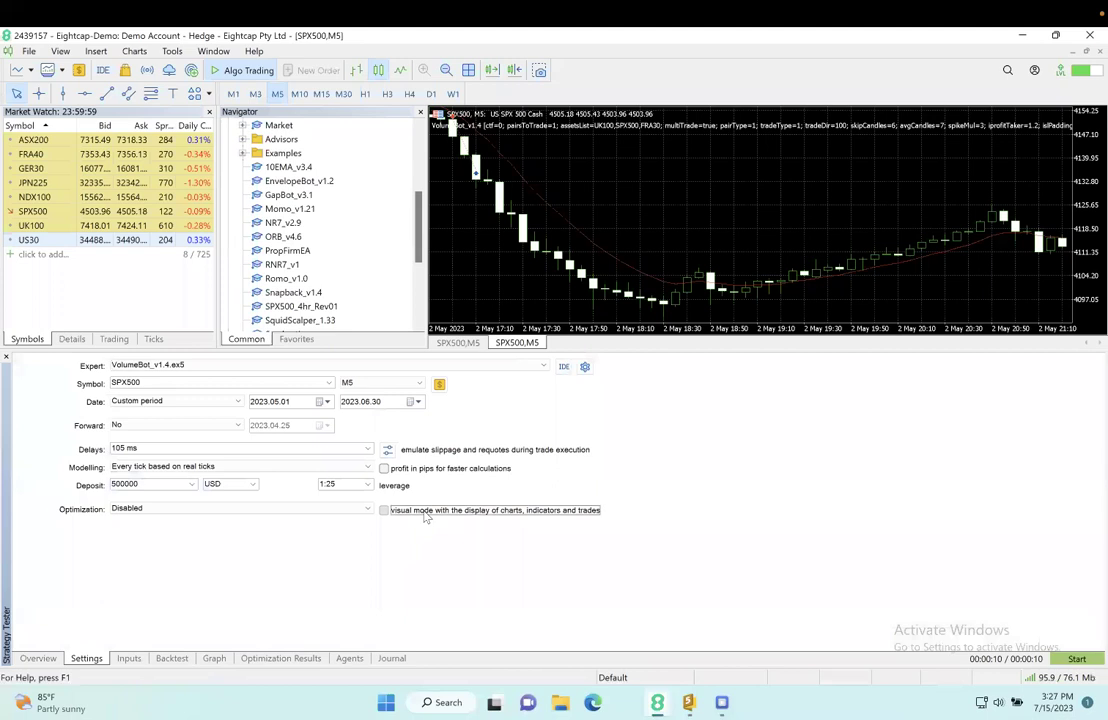
pyautogui.click(286, 401)
pyautogui.write('2')
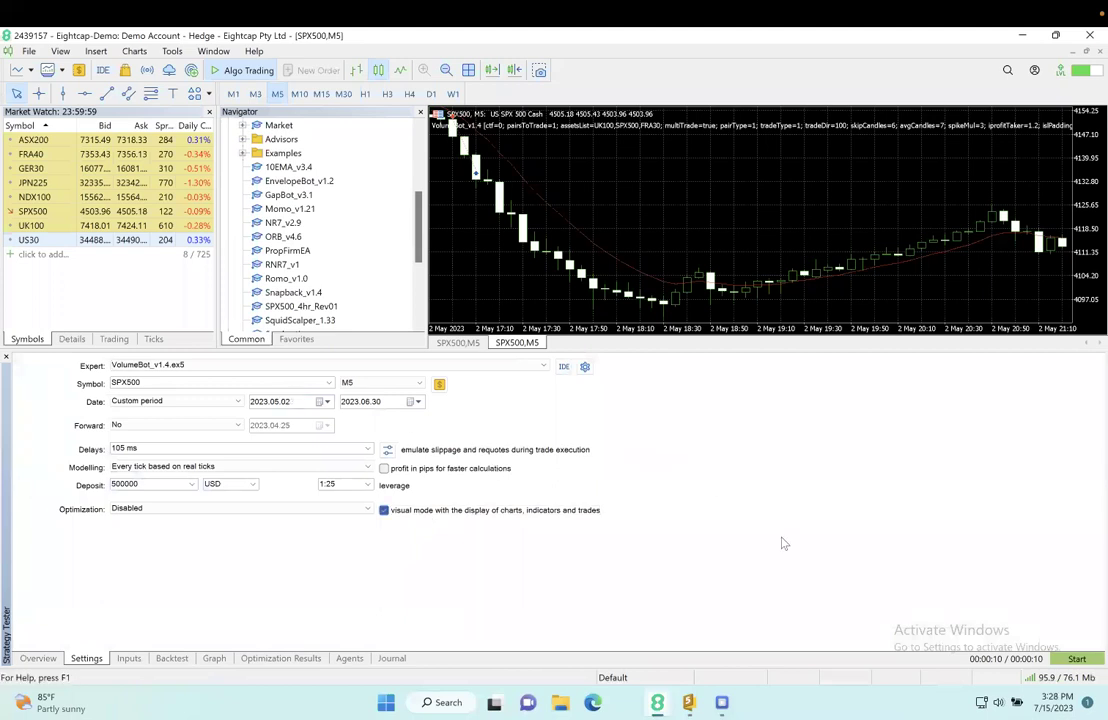
pyautogui.click(1062, 654)
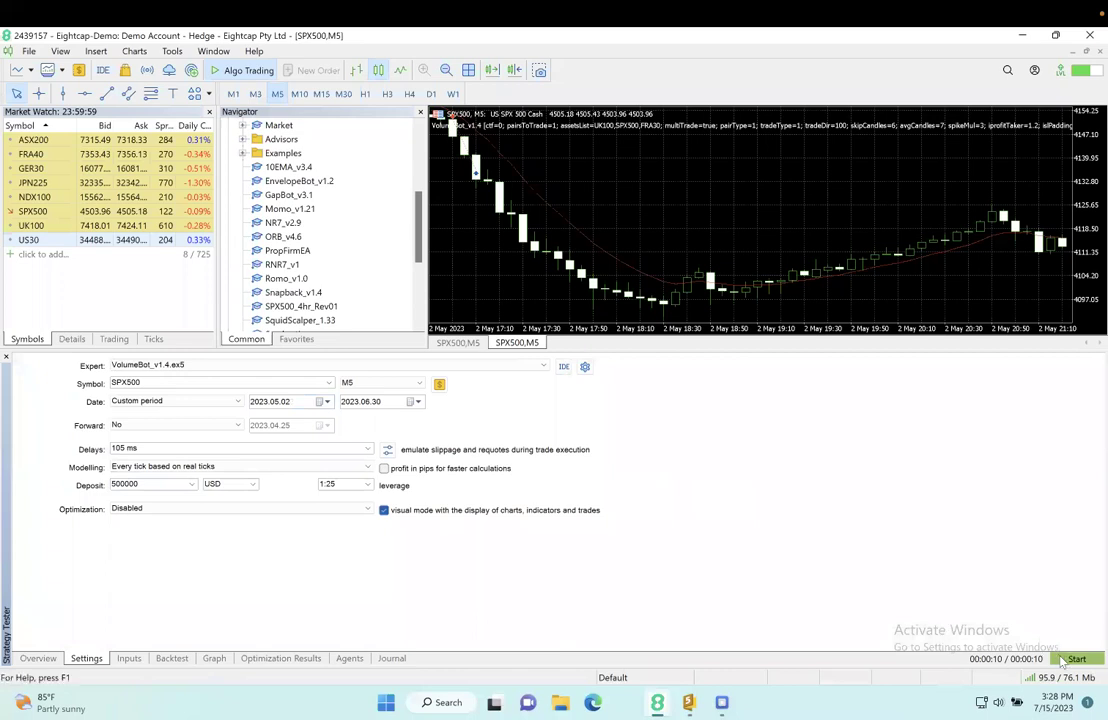
# Step: Maximize the visualization window and let the 25-lot spx500 short close at 4136.11
pyautogui.doubleClick(156, 94)
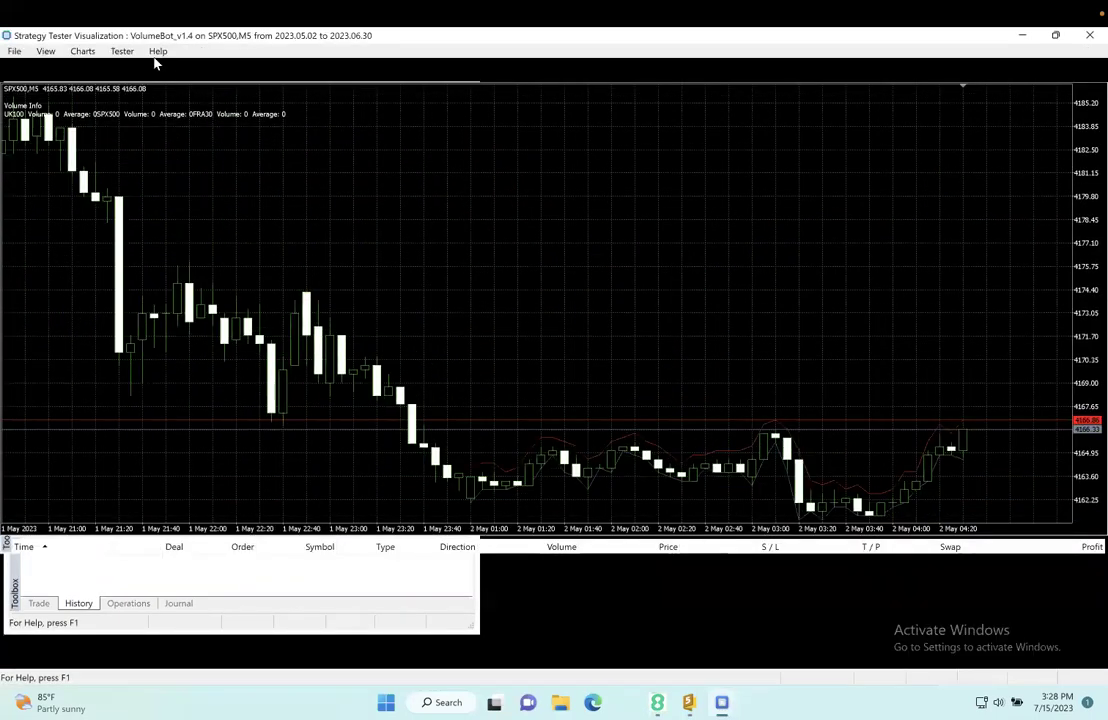
pyautogui.doubleClick(322, 40)
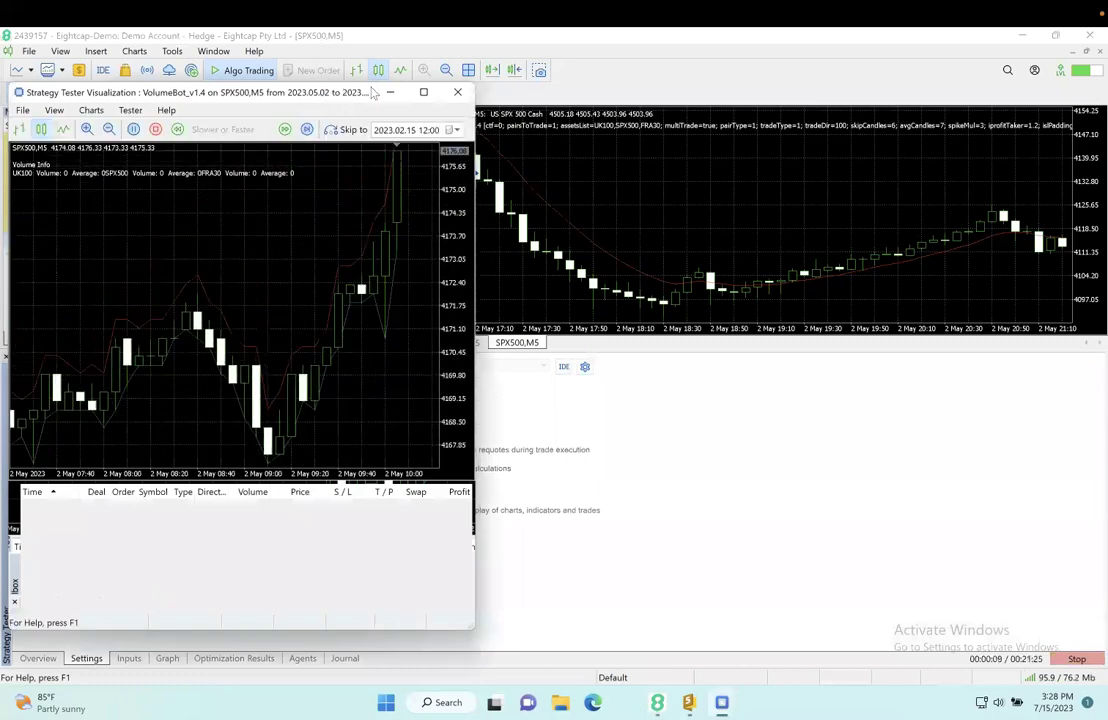
pyautogui.click(423, 93)
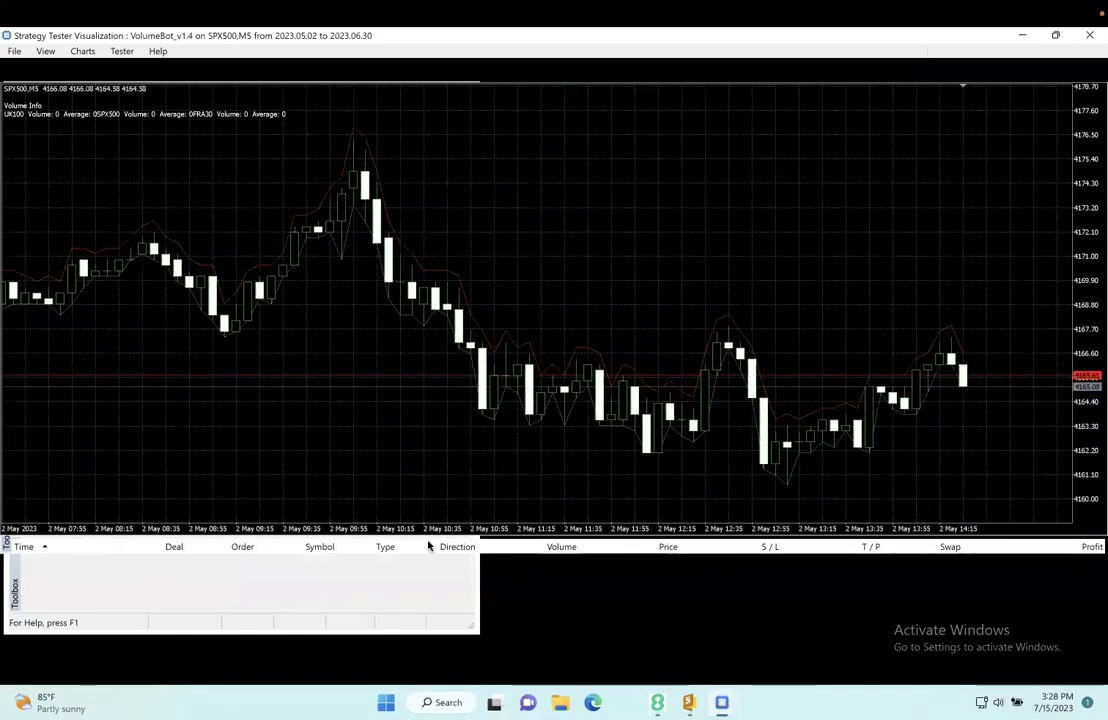
pyautogui.moveTo(340, 615); pyautogui.dragTo(475, 552)
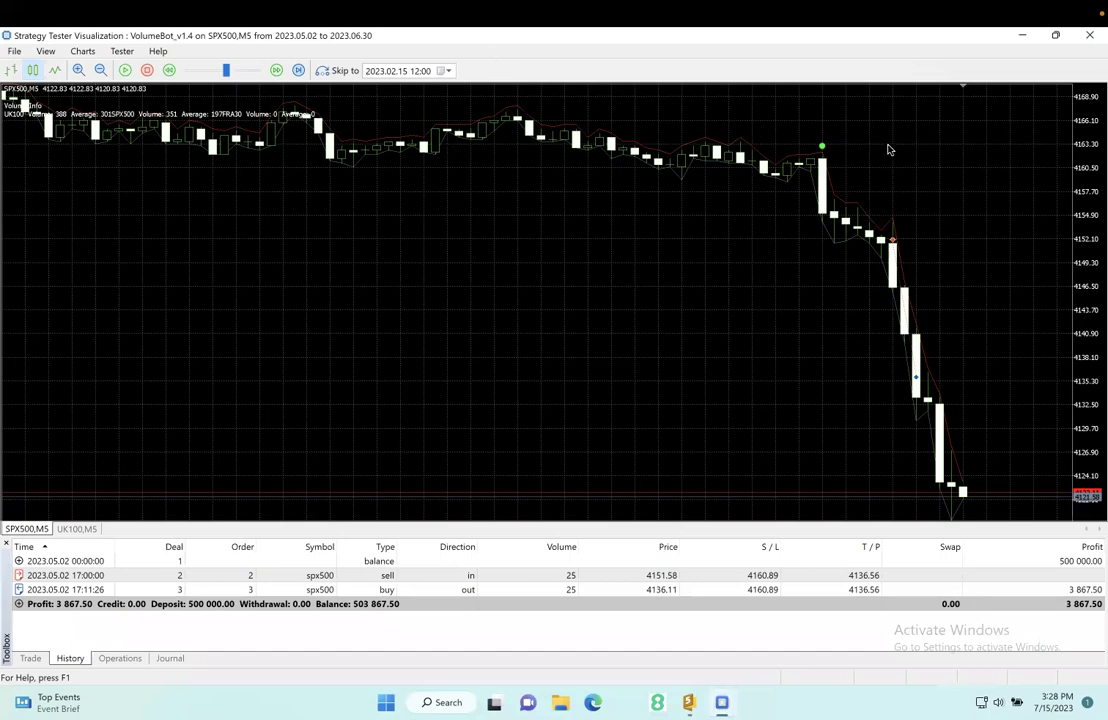
# Step: Point out the short entry and turn on Tick Volumes in the visualization chart
pyautogui.moveTo(888, 146)
pyautogui.mouseDown()
pyautogui.moveTo(833, 141)
pyautogui.moveTo(842, 144)
pyautogui.mouseUp()
pyautogui.click(50, 54)
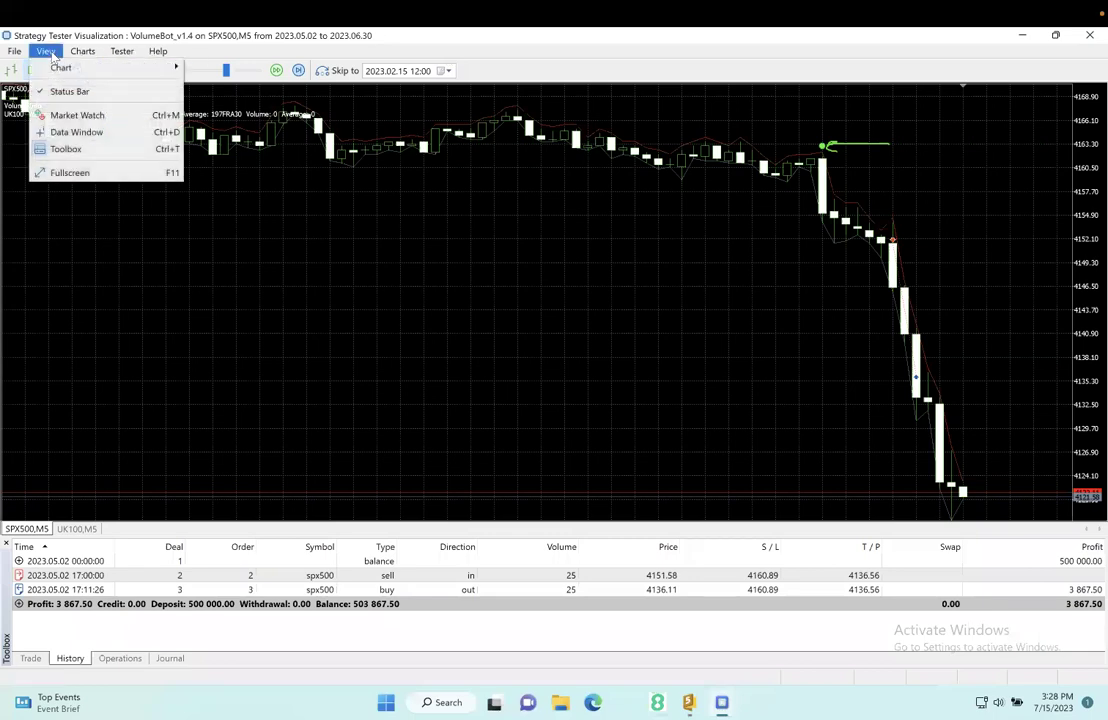
pyautogui.moveTo(75, 52)
pyautogui.click(117, 266)
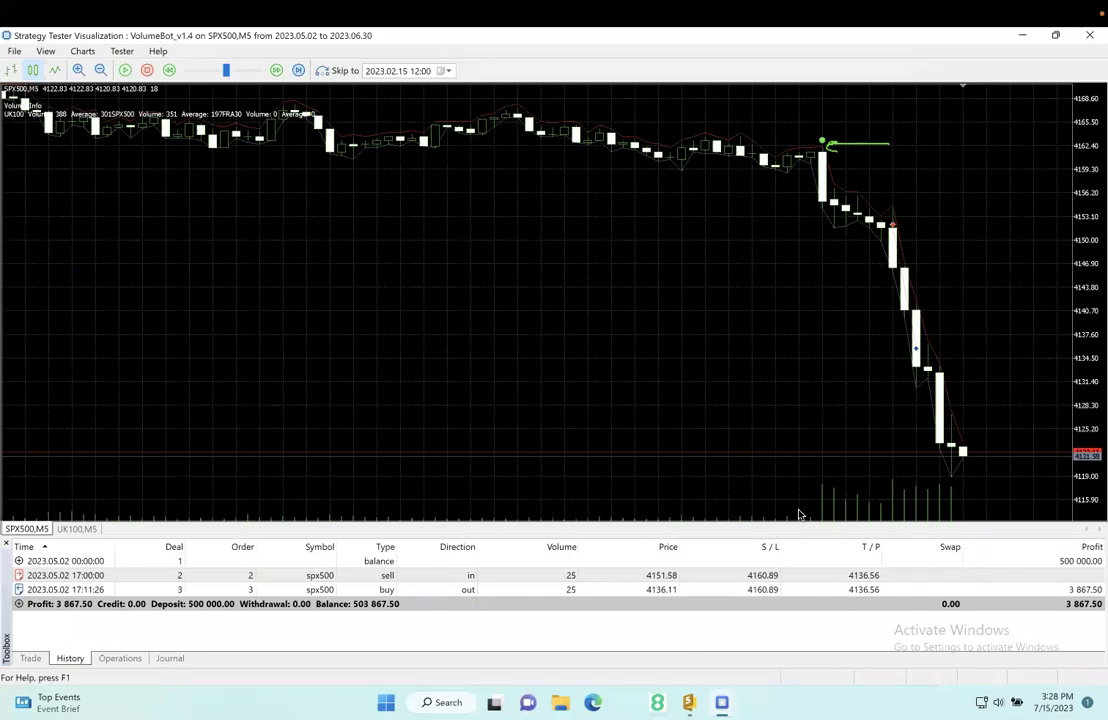
# Step: Annotate the low volume, the 3x volume spike and the price drop, then clear the marks
pyautogui.moveTo(750, 494); pyautogui.dragTo(808, 516)
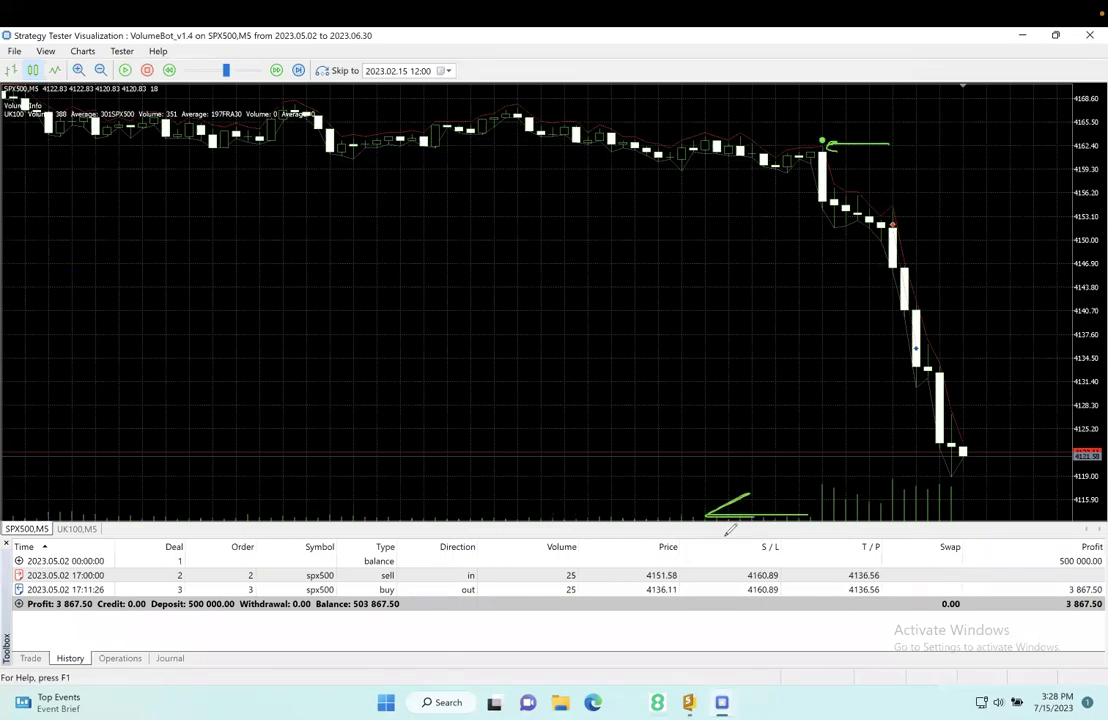
pyautogui.moveTo(708, 514); pyautogui.dragTo(740, 548)
pyautogui.moveTo(846, 440); pyautogui.dragTo(823, 476)
pyautogui.moveTo(816, 251)
pyautogui.mouseDown()
pyautogui.moveTo(797, 262)
pyautogui.moveTo(814, 266)
pyautogui.mouseUp()
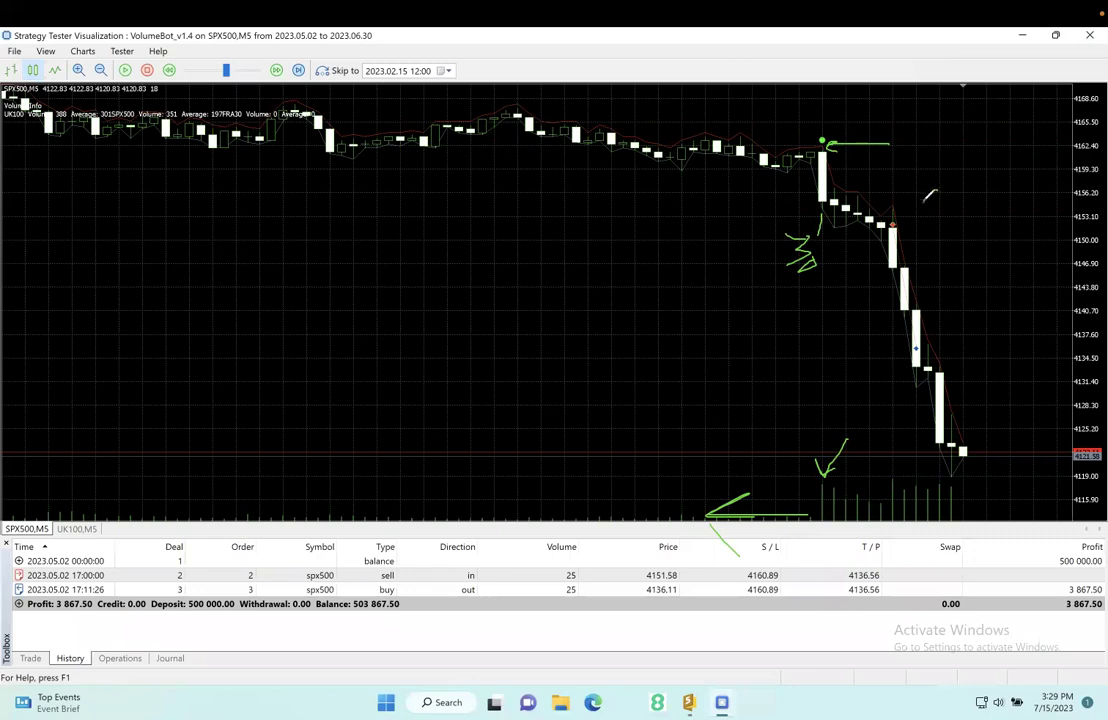
pyautogui.moveTo(898, 208)
pyautogui.mouseDown()
pyautogui.moveTo(936, 190)
pyautogui.moveTo(924, 250)
pyautogui.moveTo(930, 330)
pyautogui.moveTo(947, 343)
pyautogui.mouseUp()
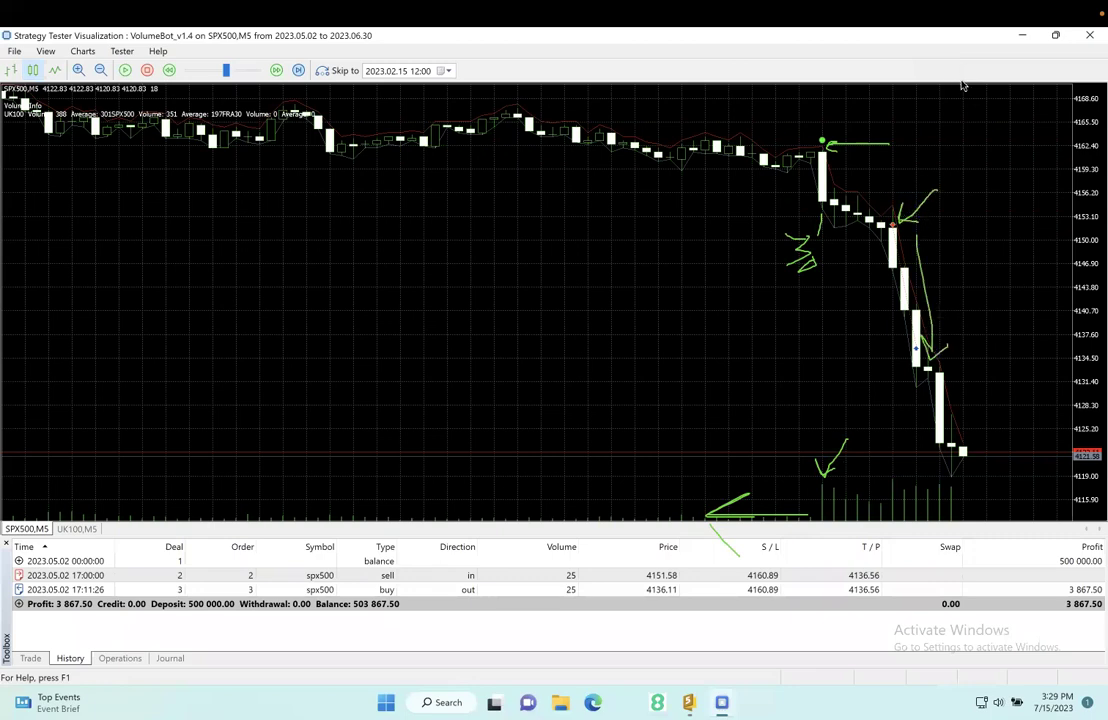
pyautogui.press('e')
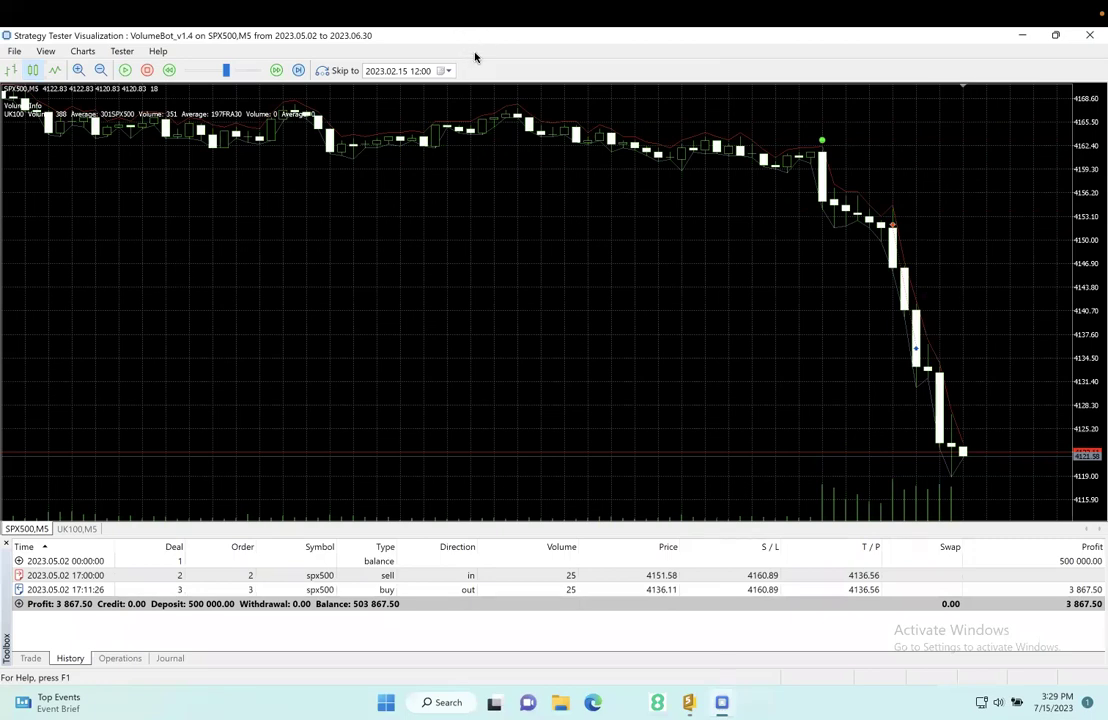